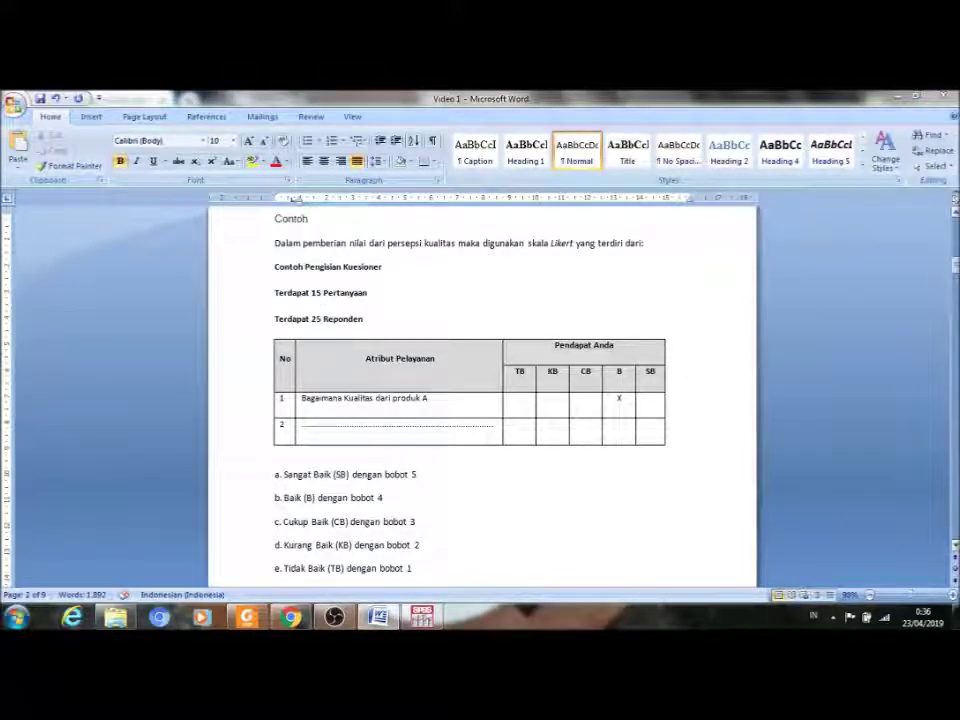
Step: Dismiss the Windows colour scheme prompt and examine the table of questionnaire answers per respondent in the Word document
left_click_drag(955, 262, 955, 288)
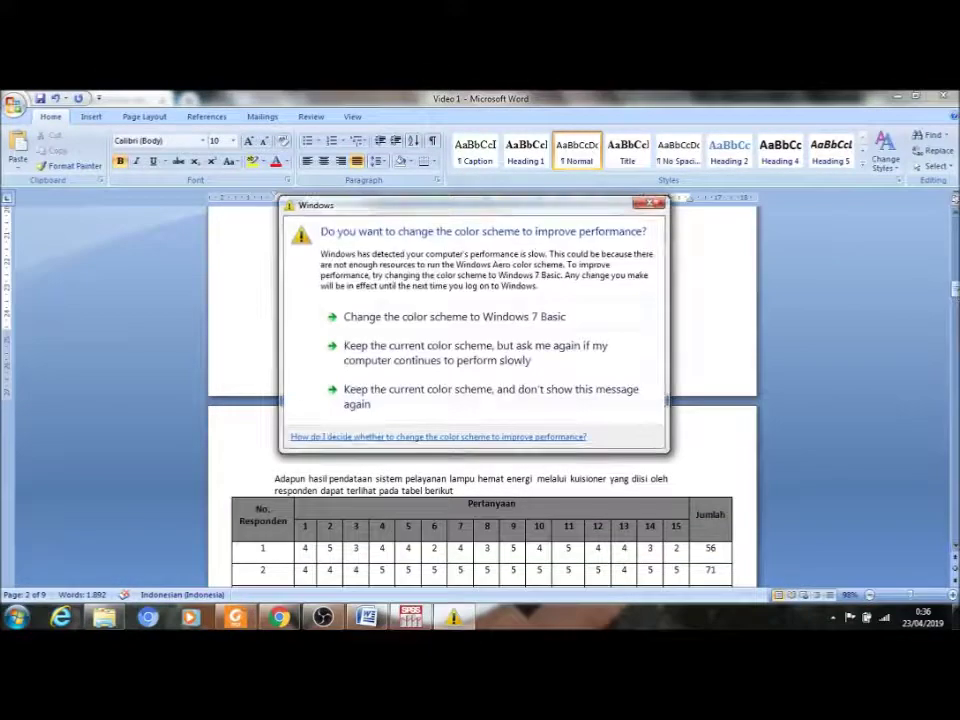
key("Escape")
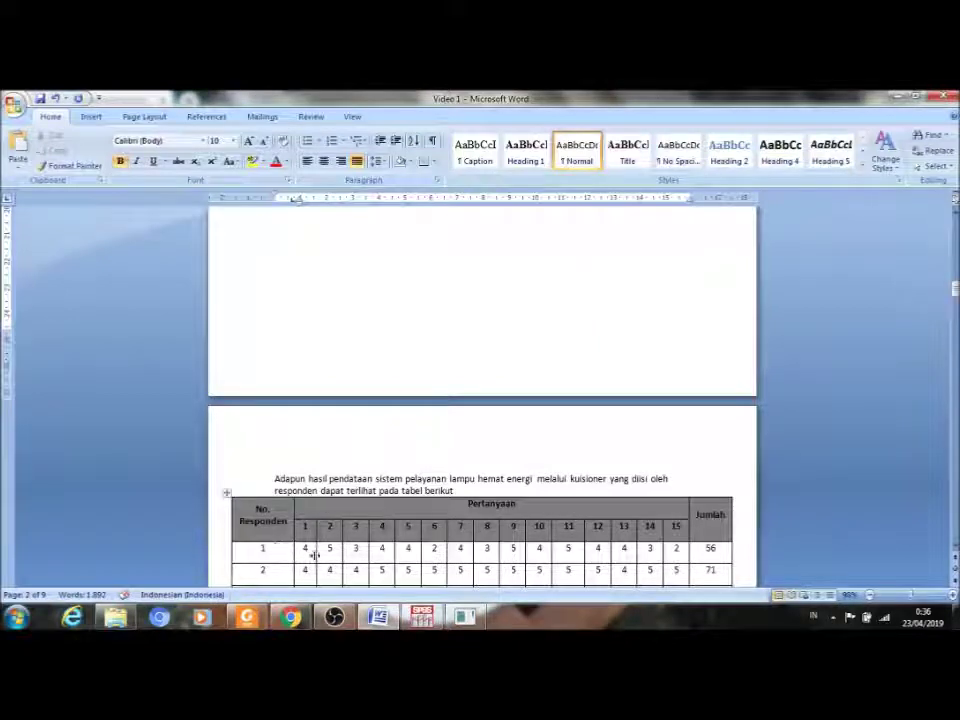
mouse_move(955, 288)
left_mouse_down()
mouse_move(955, 316)
mouse_move(955, 288)
mouse_move(955, 305)
left_mouse_up()
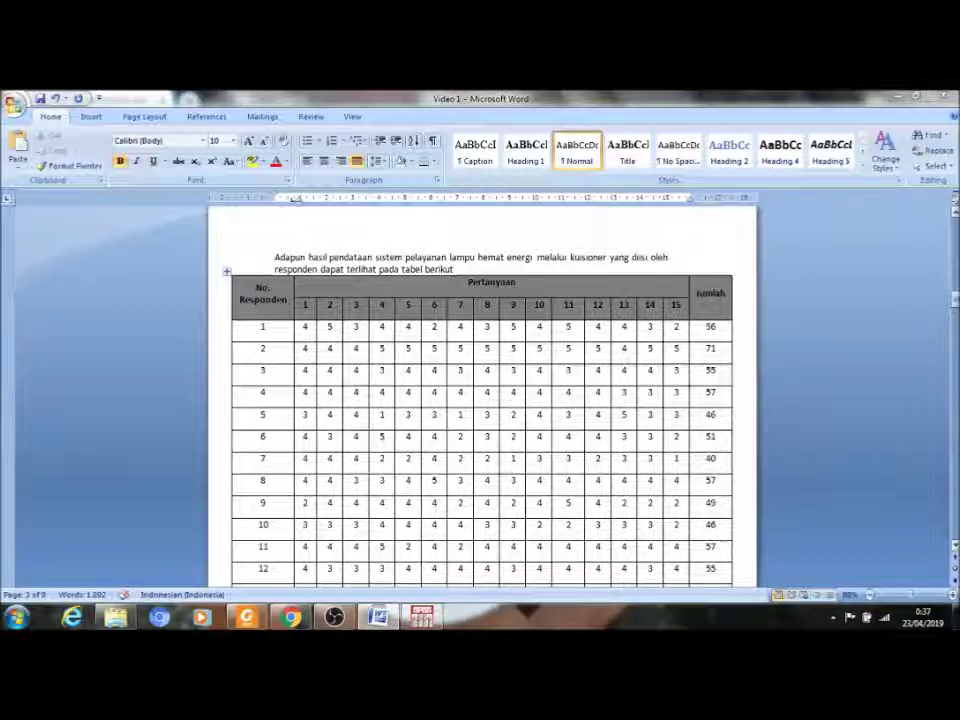
left_click_drag(953, 298, 953, 304)
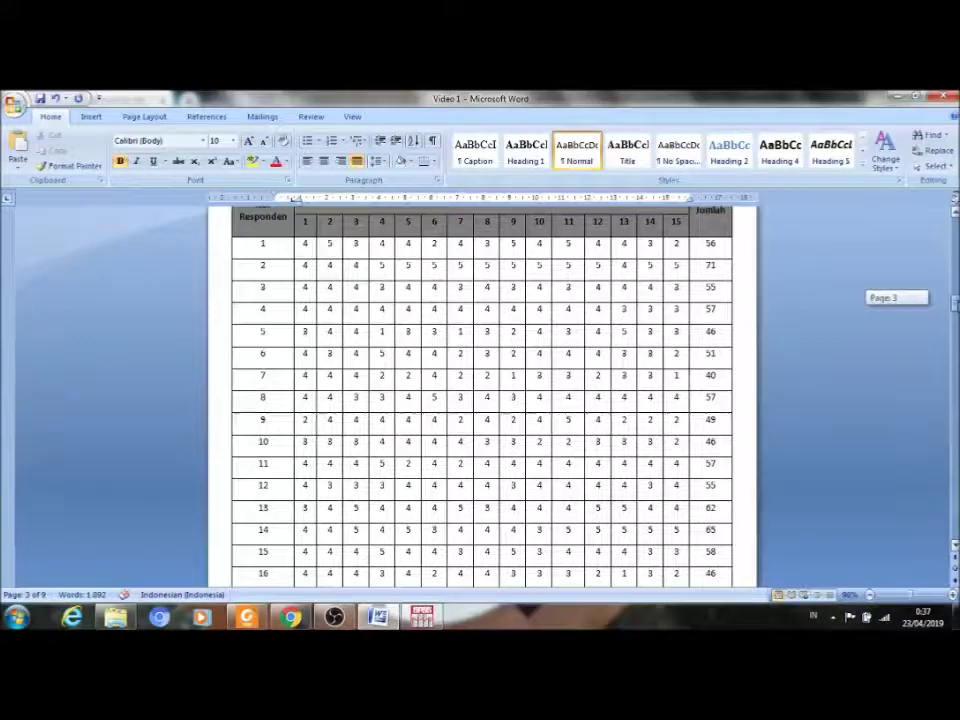
left_click_drag(953, 300, 953, 298)
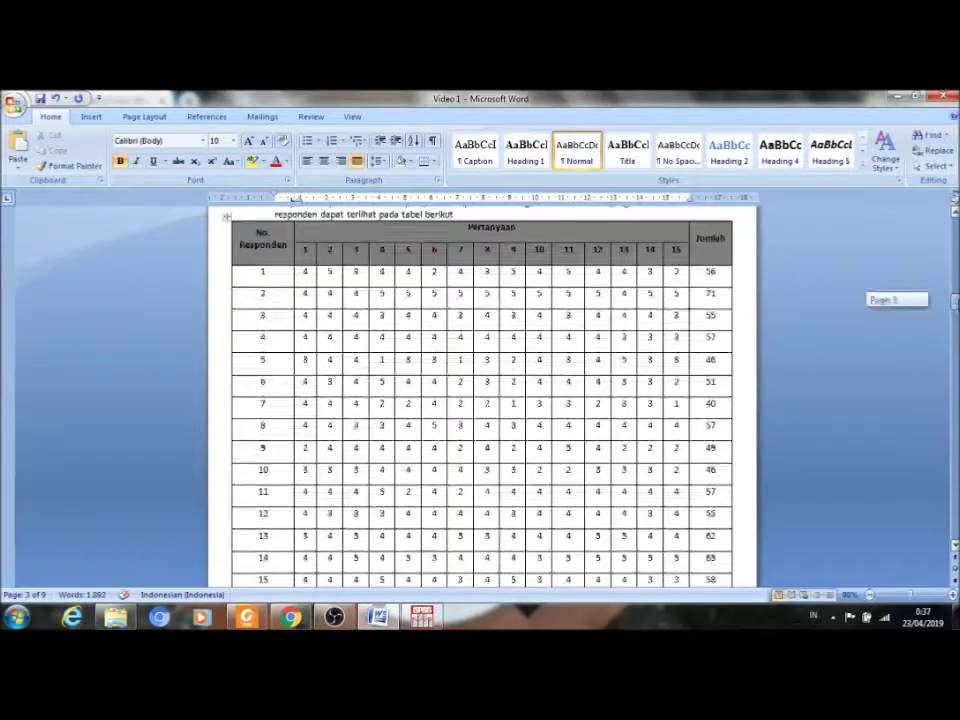
left_click_drag(953, 298, 953, 296)
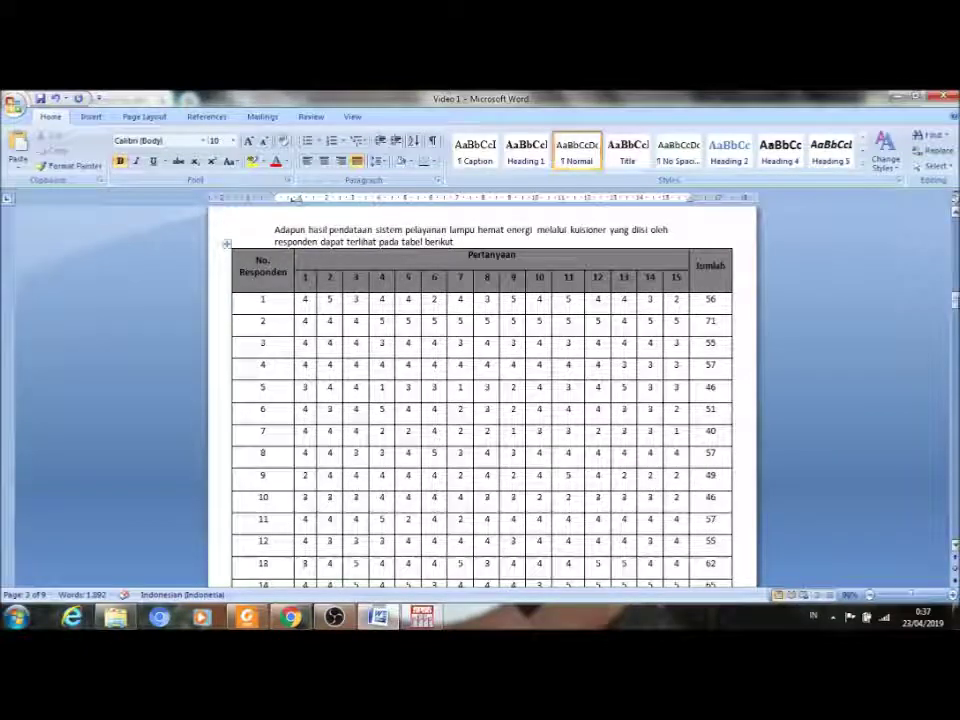
Step: Switch to the SPSS Data Editor, show the variable definitions and name the first two variables P1 and P2
key("alt+Tab")
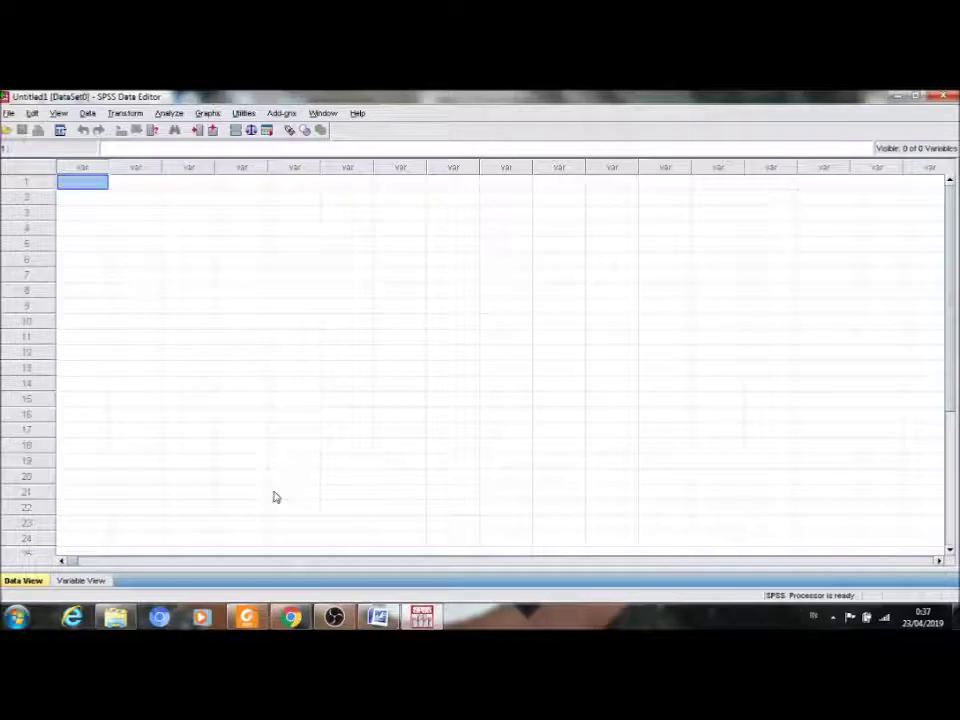
left_click(94, 581)
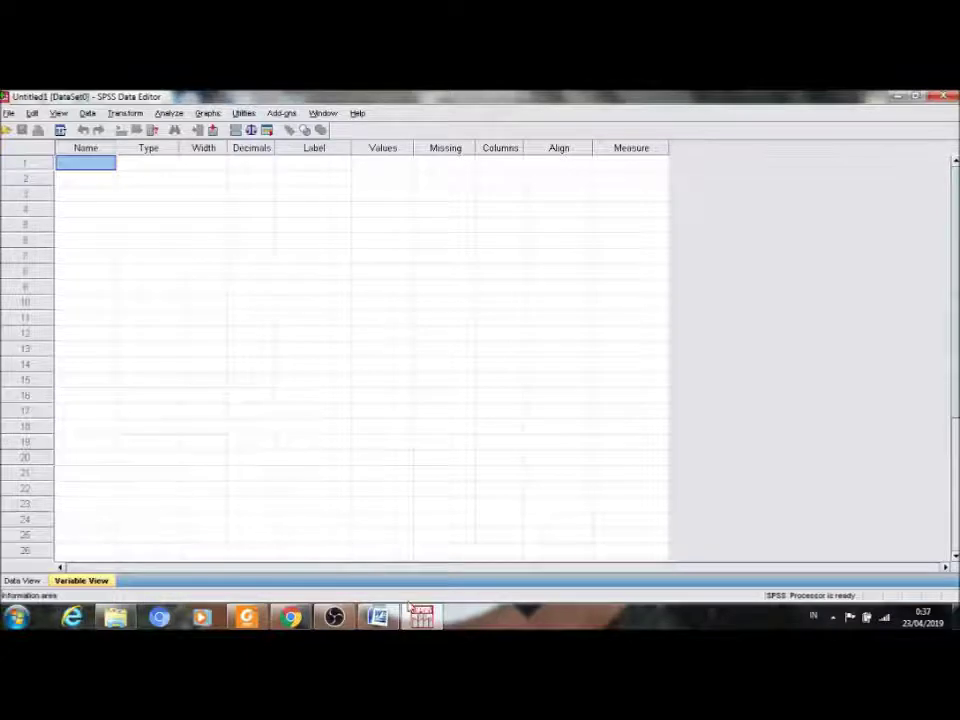
left_click(379, 616)
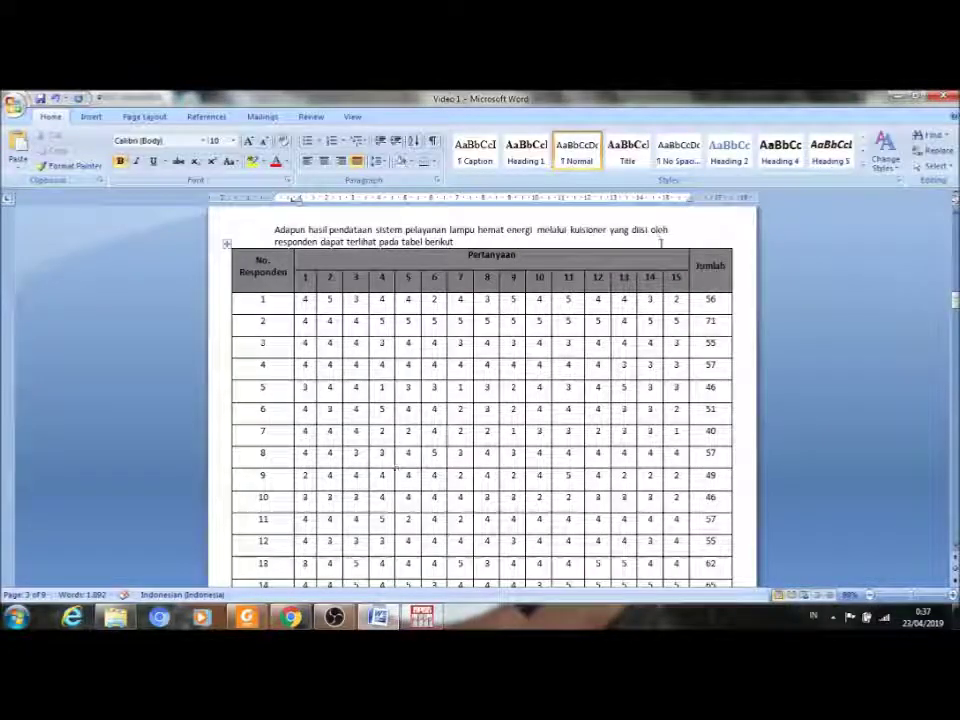
left_click(893, 99)
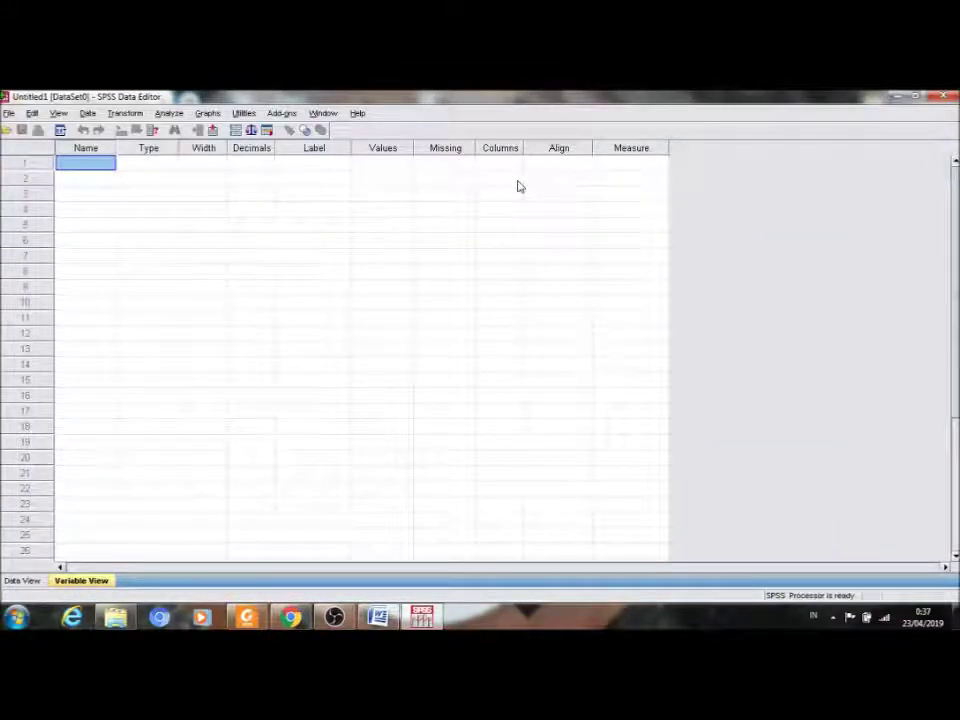
type("P1")
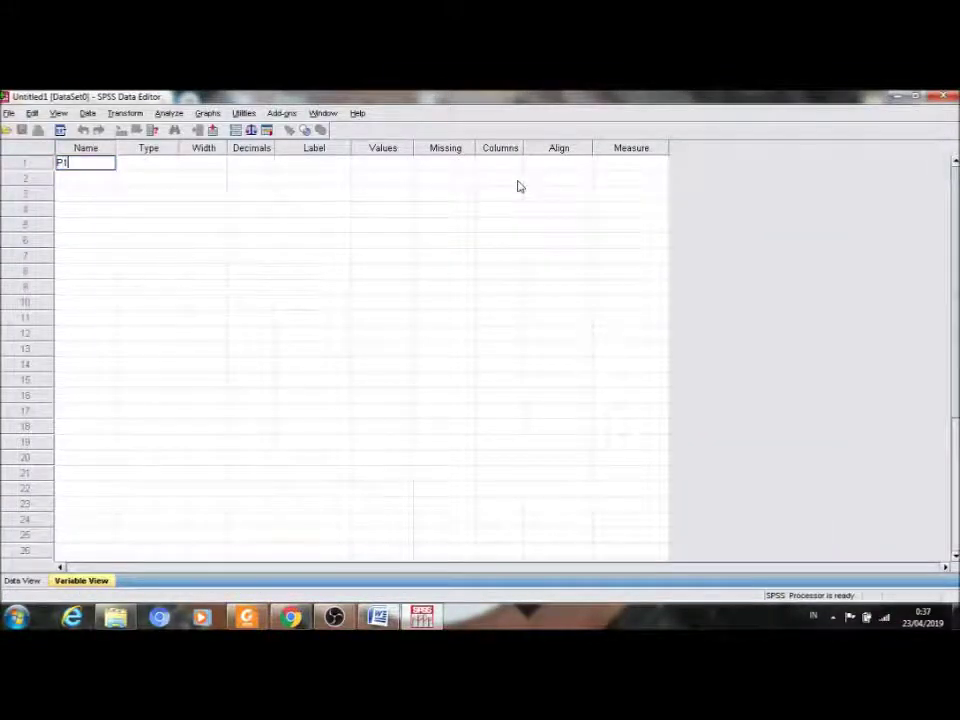
key("Return")
type("p2")
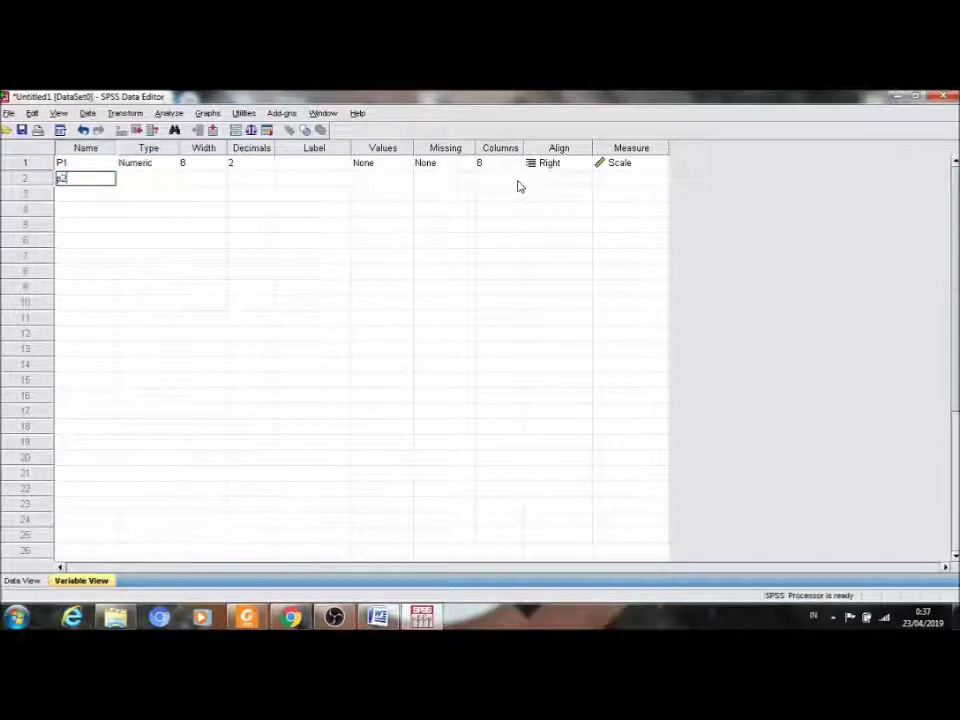
key("Return")
key("Up")
type("P")
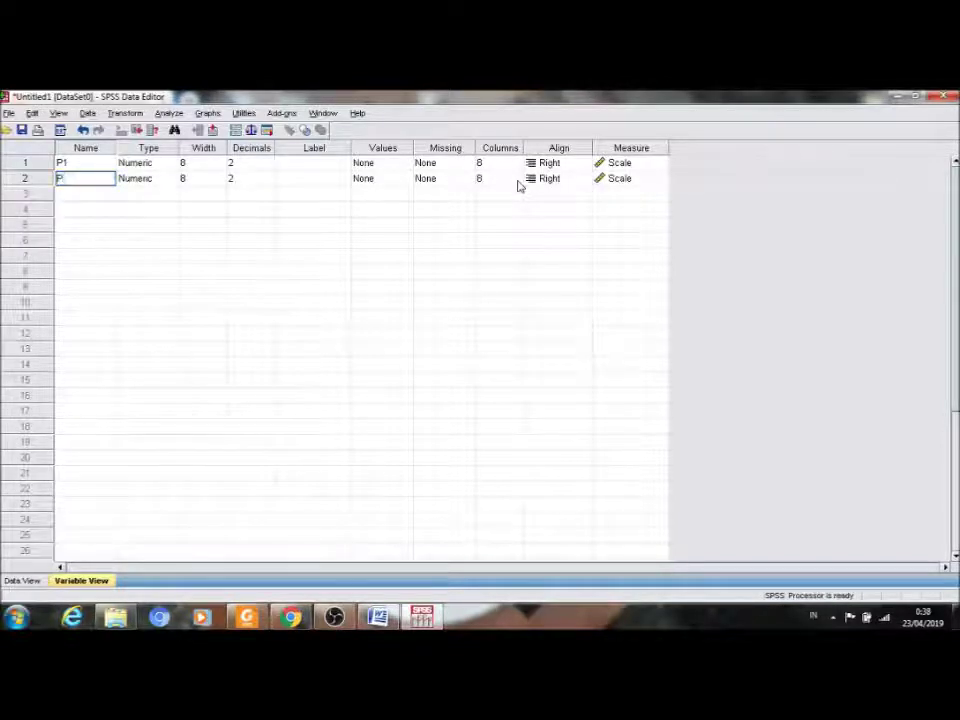
type("2")
key("Return")
Step: Add four more variables named P3, P4, P5 and P6 in rows 3 to 6
type("p3")
key("BackSpace")
key("BackSpace")
type("P3")
key("Return")
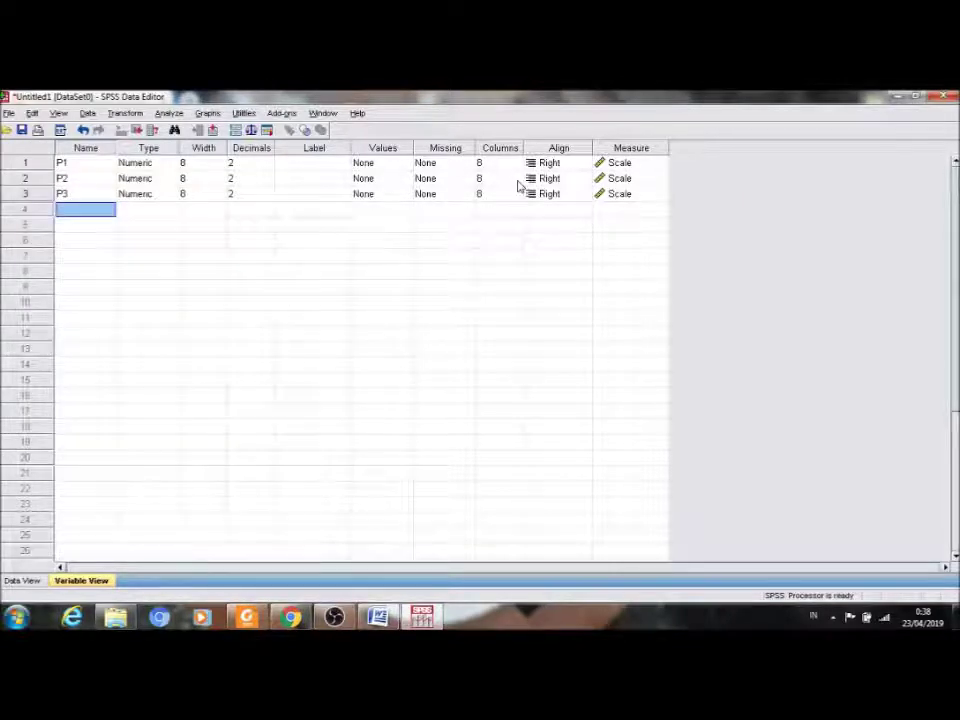
type("P4")
key("Return")
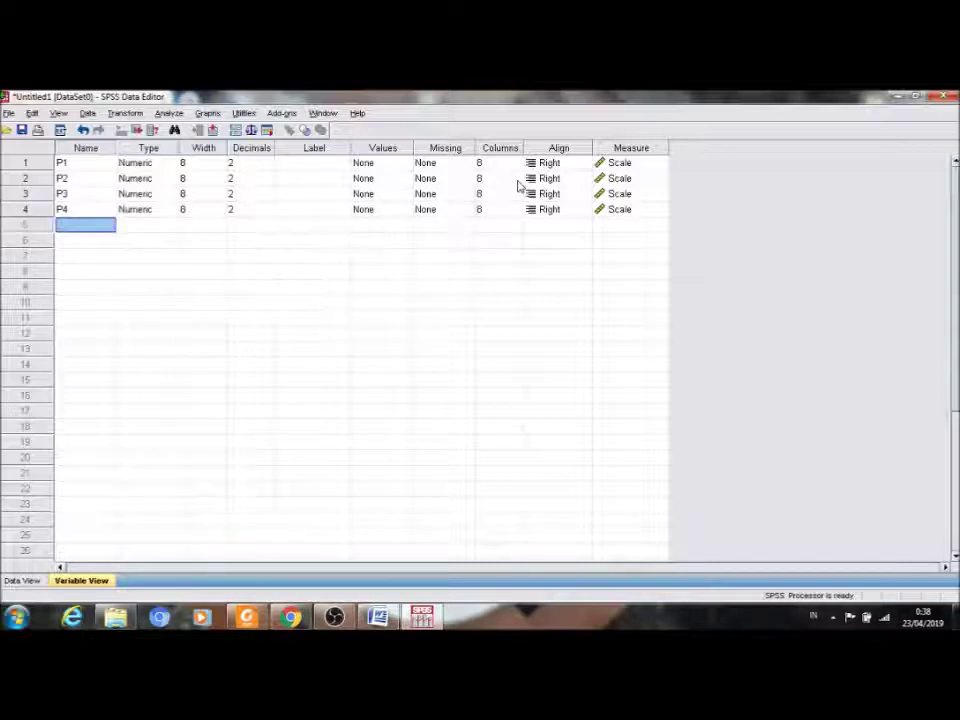
type("P5")
key("Return")
type("P6")
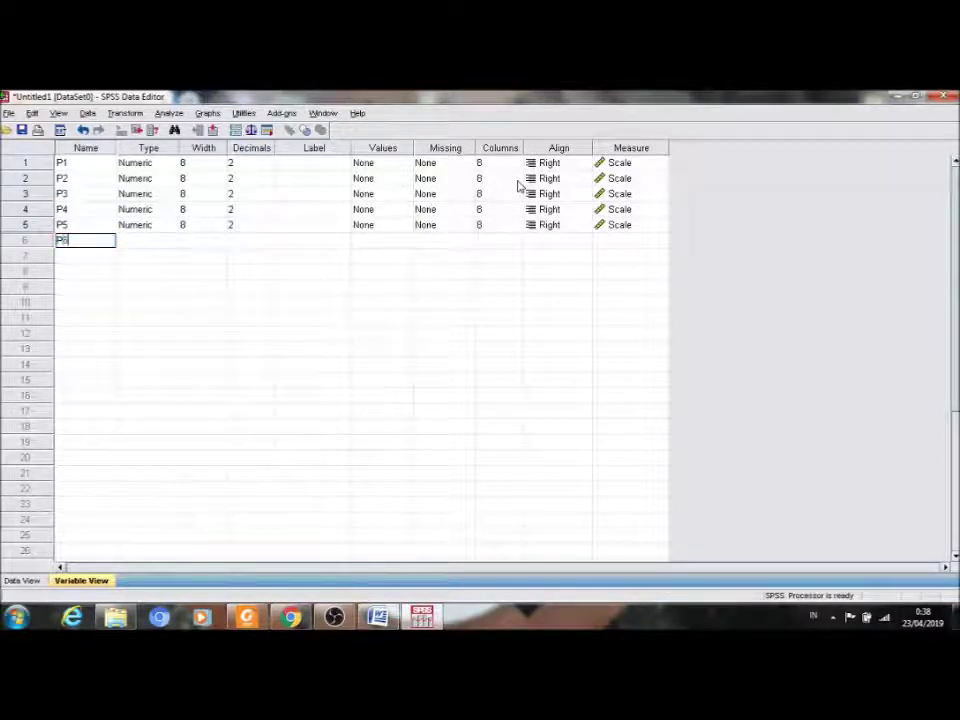
key("Return")
Step: Add the variables P7, P8, P9 and P10 in rows 7 to 10
type("P")
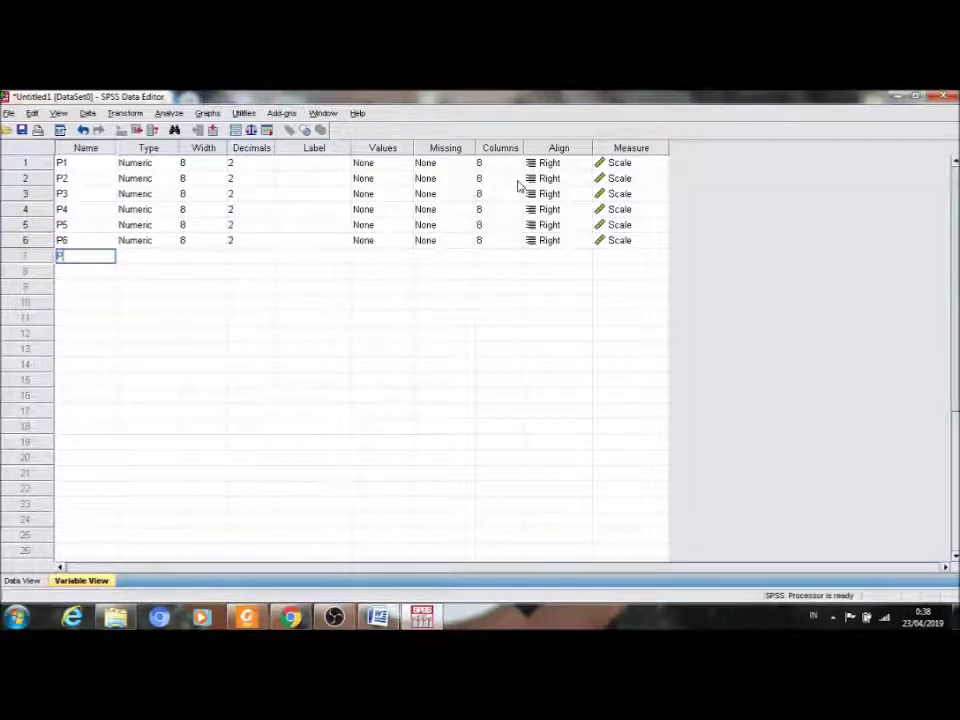
type("7")
key("Return")
type("P8")
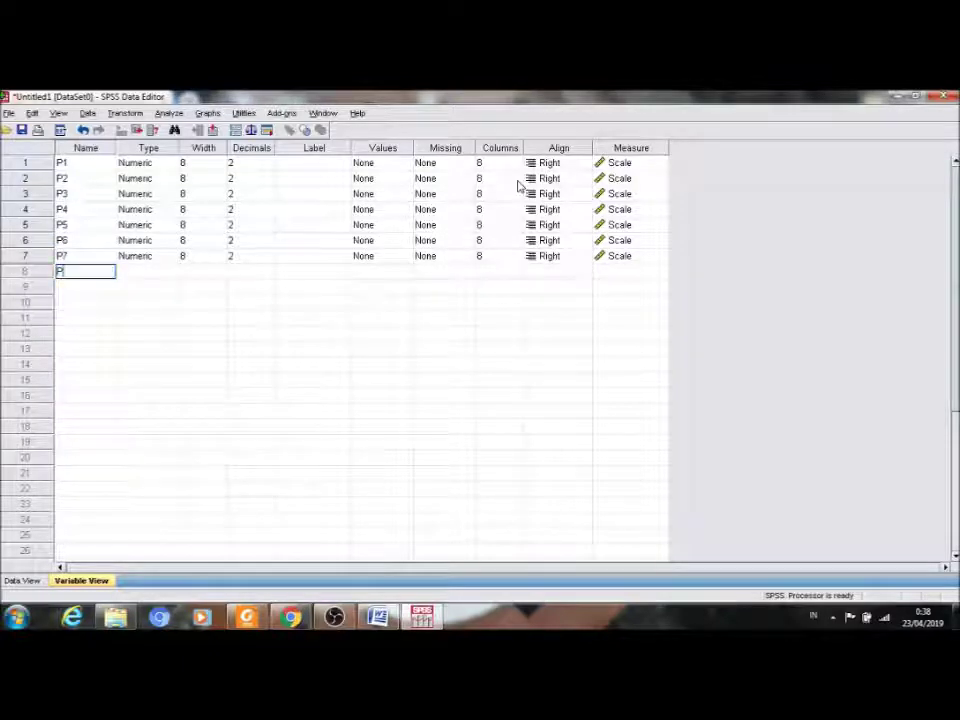
key("Return")
type("P9")
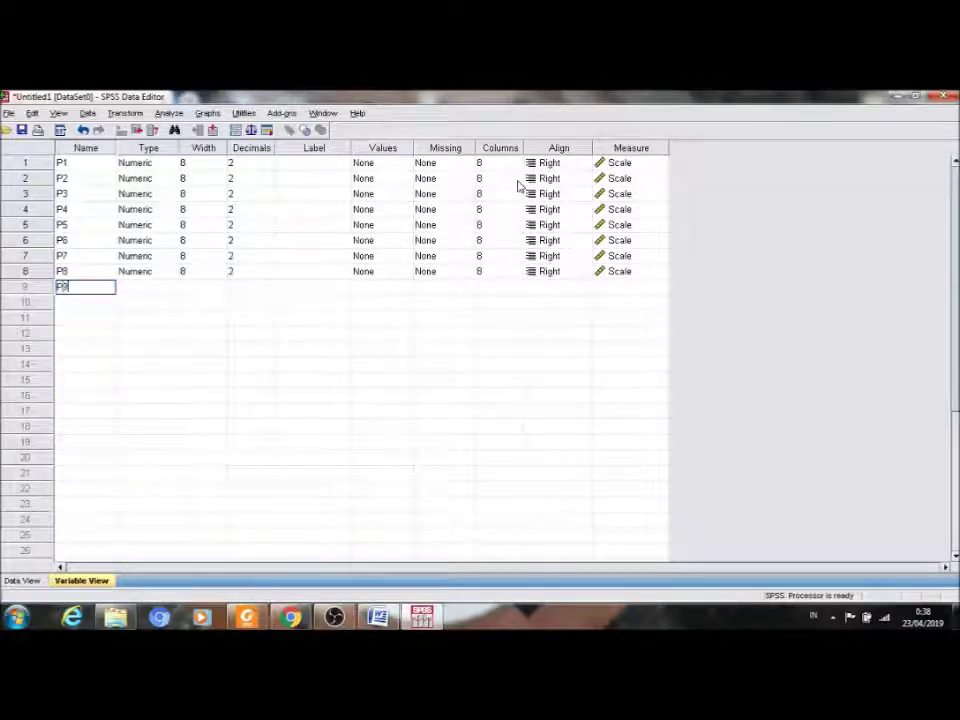
key("Return")
type("P10")
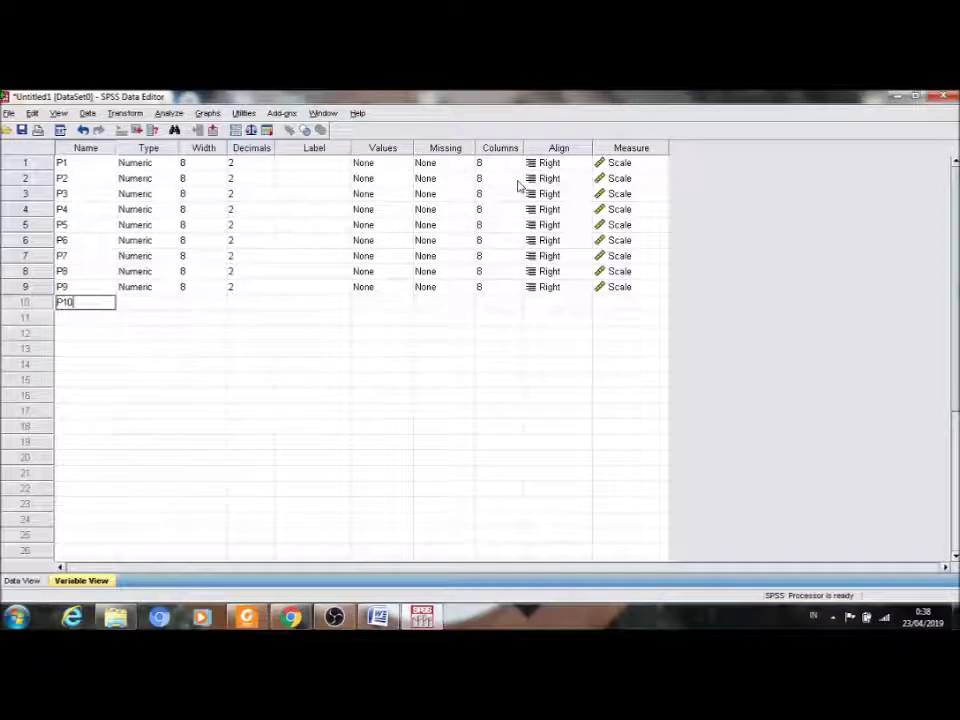
key("Return")
Step: Add the variables P11, P12, P13, P14 and P15 in rows 11 to 15
type("P11")
key("Return")
type("P12")
key("Return")
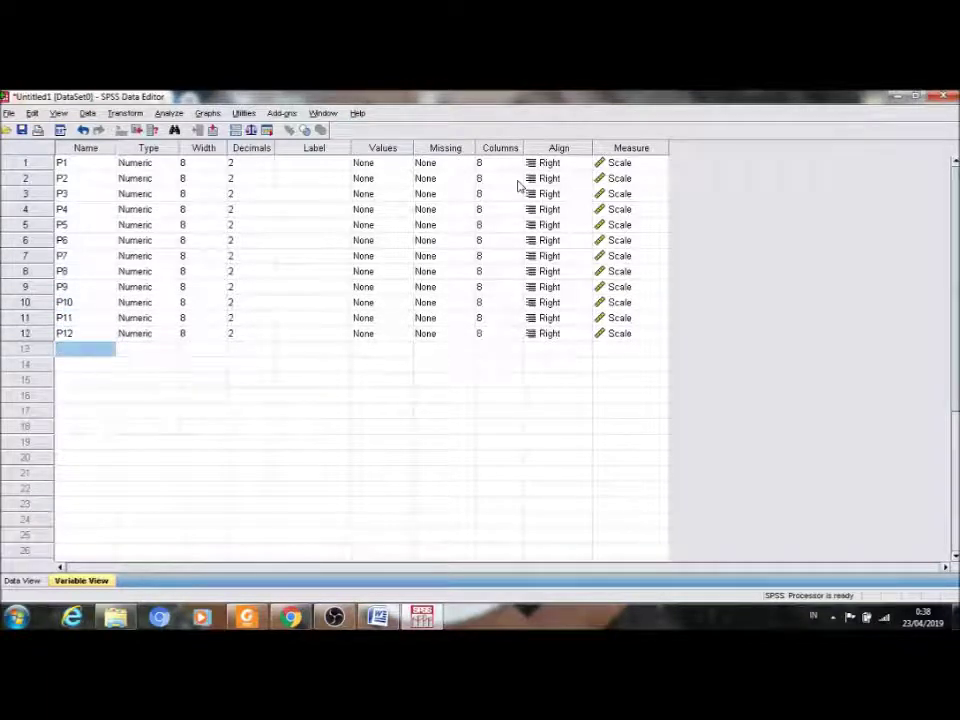
type("P13")
key("Return")
type("P14")
key("Return")
type("P15")
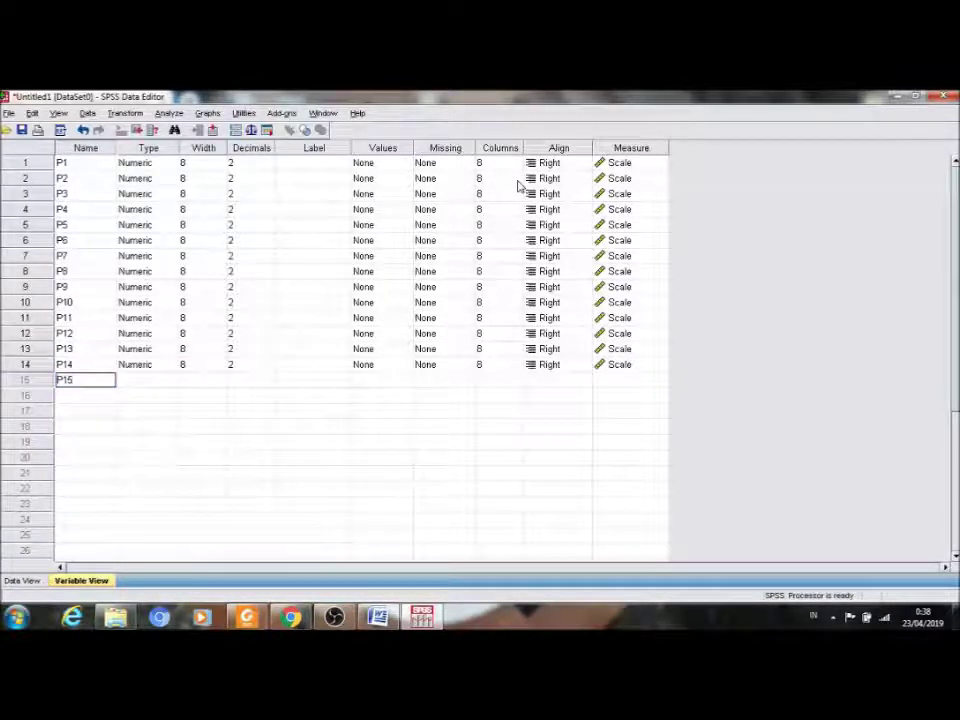
key("Return")
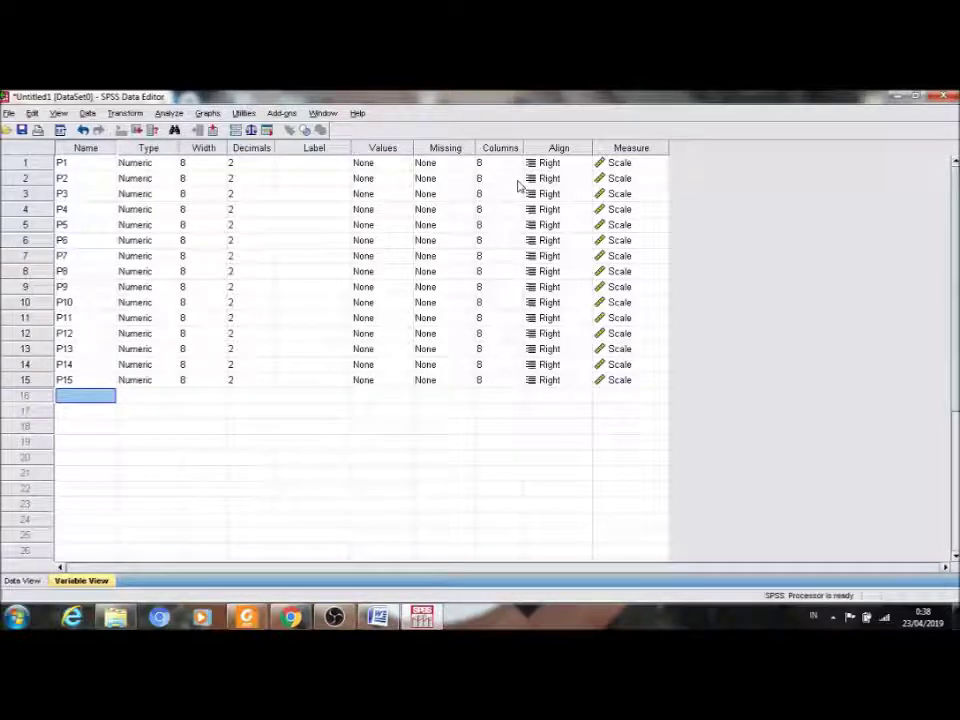
Step: Add a sixteenth variable named JUMLAH, in capitals, below P15
type("JUMLAH")
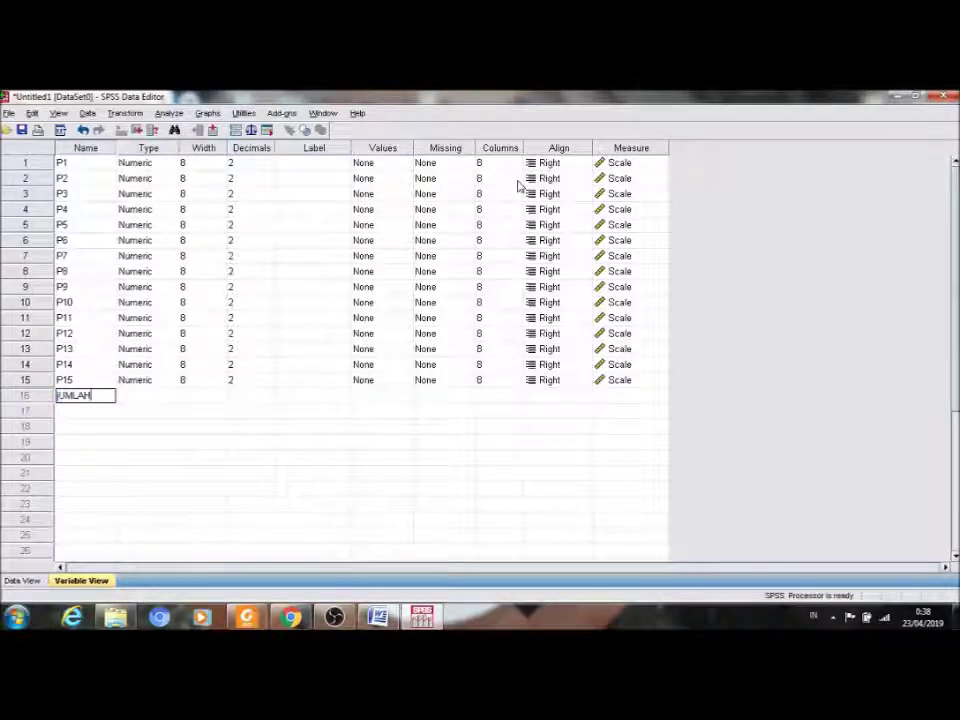
key("BackSpace")
key("BackSpace")
key("BackSpace")
key("BackSpace")
key("BackSpace")
key("BackSpace")
type("JUMLAH")
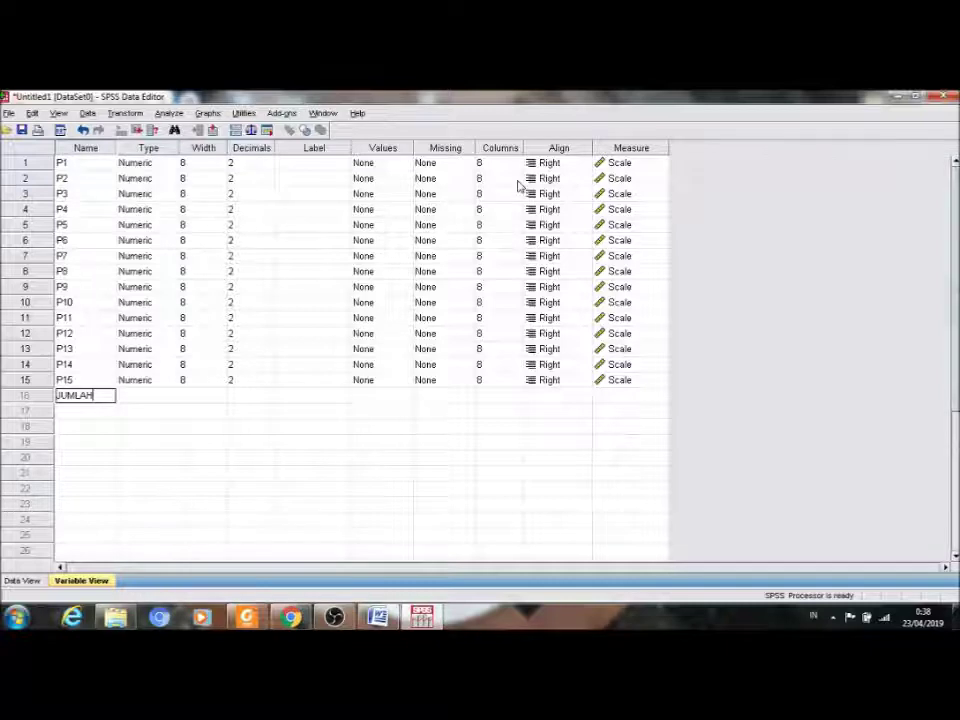
key("Return")
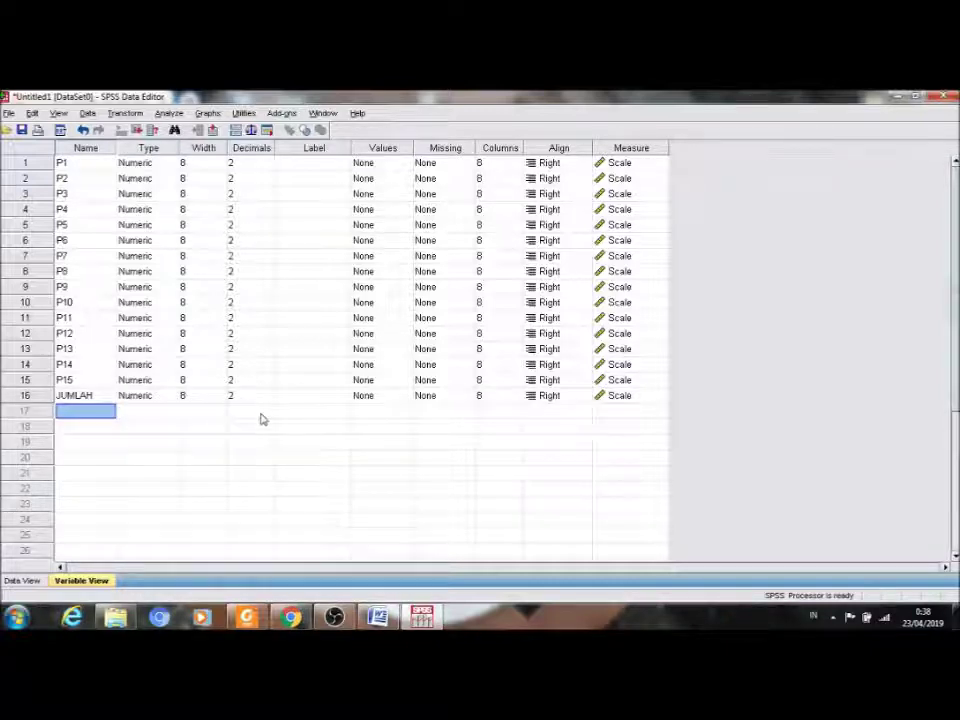
Step: Copy the answers and Jumlah values of respondents 1 to 25 from the Word table into the SPSS data grid, starting at row 1 of P1
left_click(30, 582)
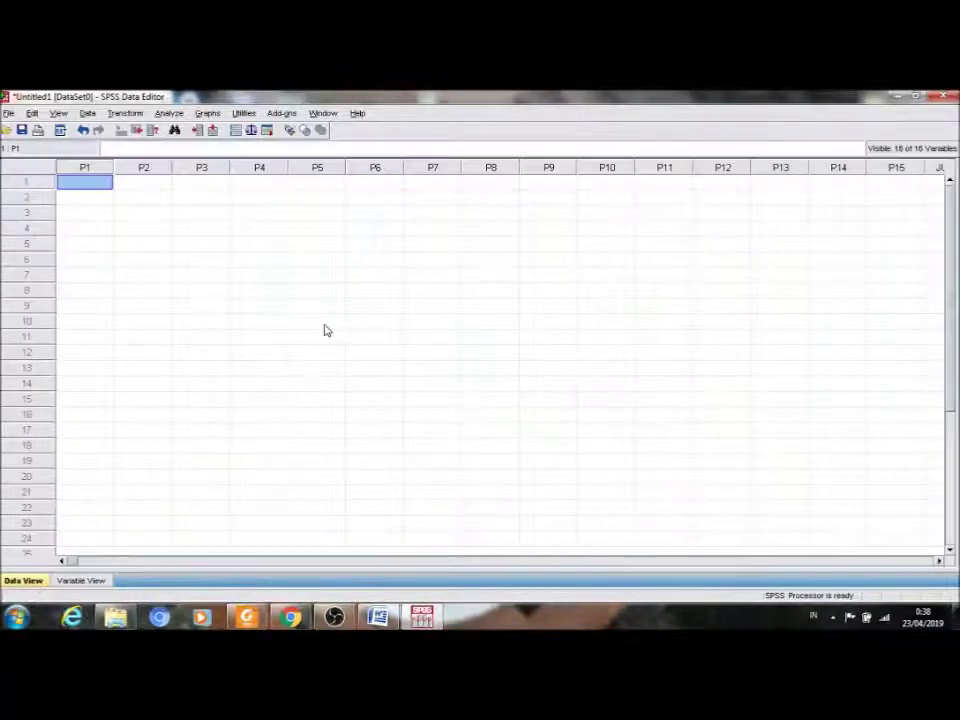
left_click(380, 617)
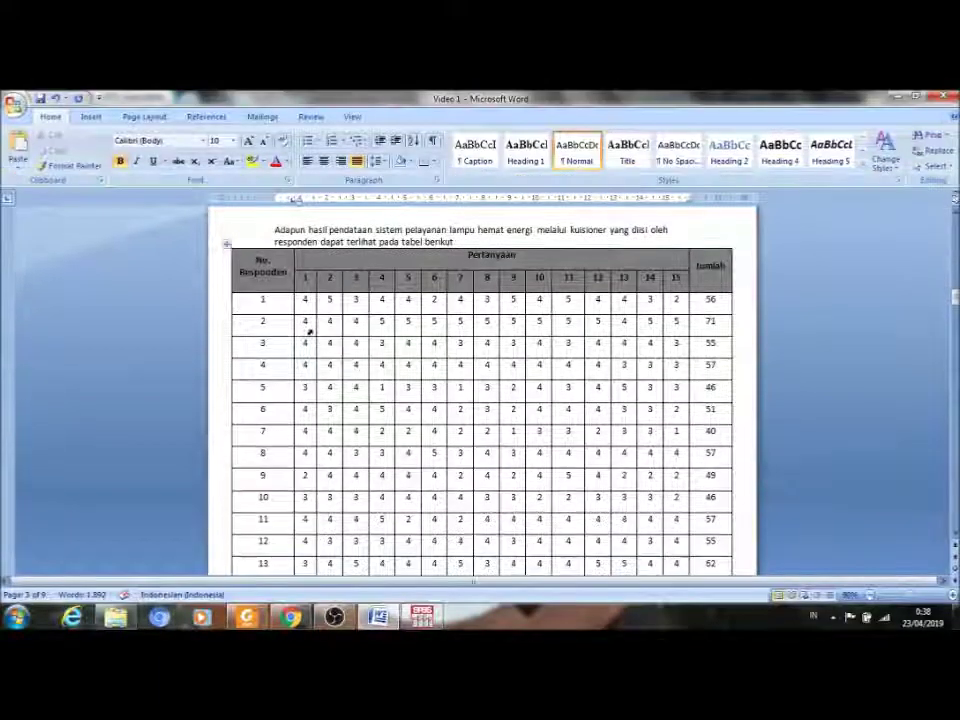
left_click_drag(304, 302, 726, 470)
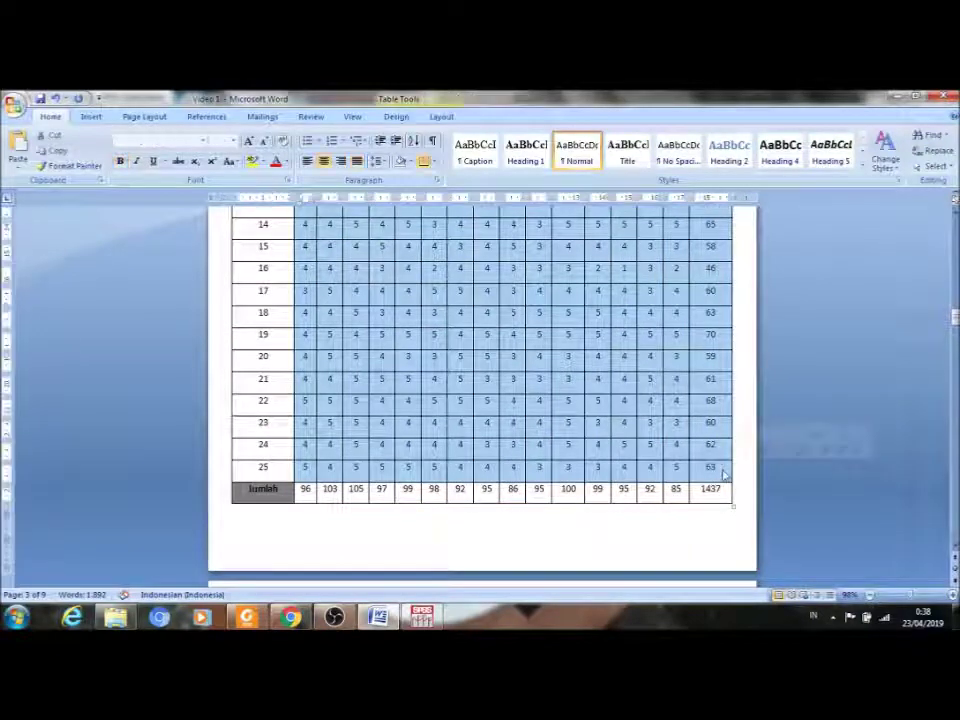
left_click_drag(955, 318, 955, 305)
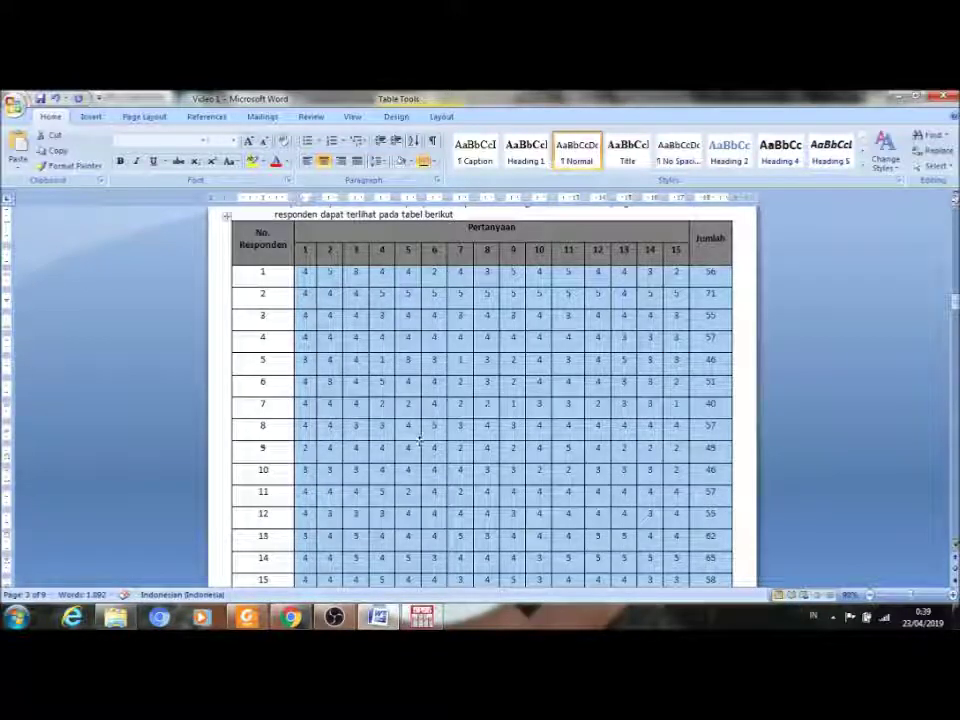
left_click(421, 615)
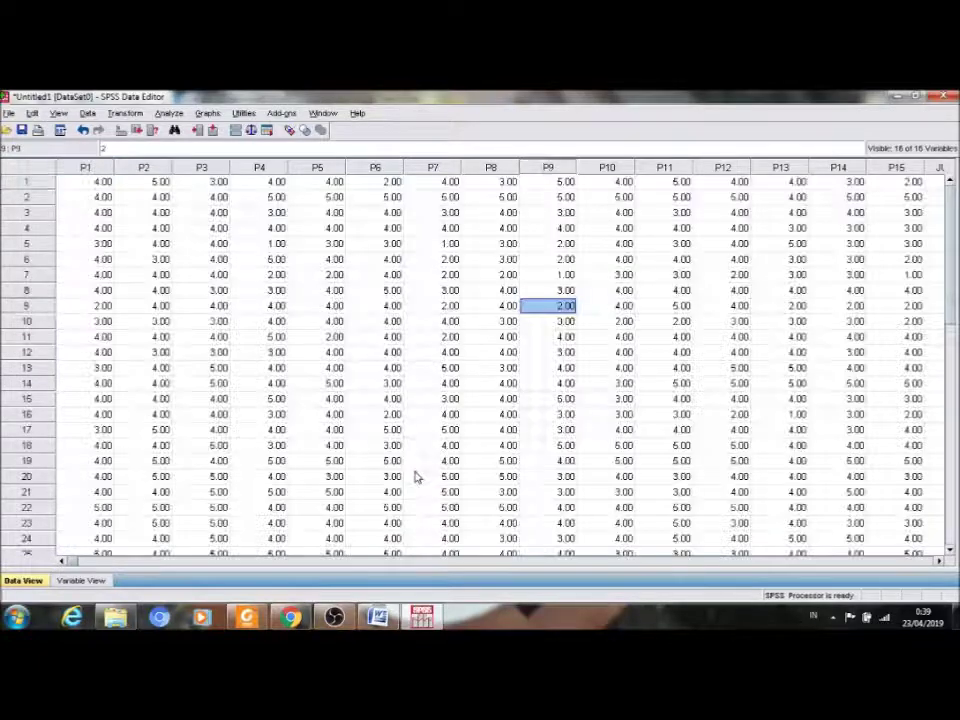
Step: Examine the pasted data across to the JUMLAH column and return to the P1 column
key("Right")
key("Right")
key("Right")
key("Right")
key("Right")
key("Right")
key("Right")
key("Right")
key("Right")
key("Right")
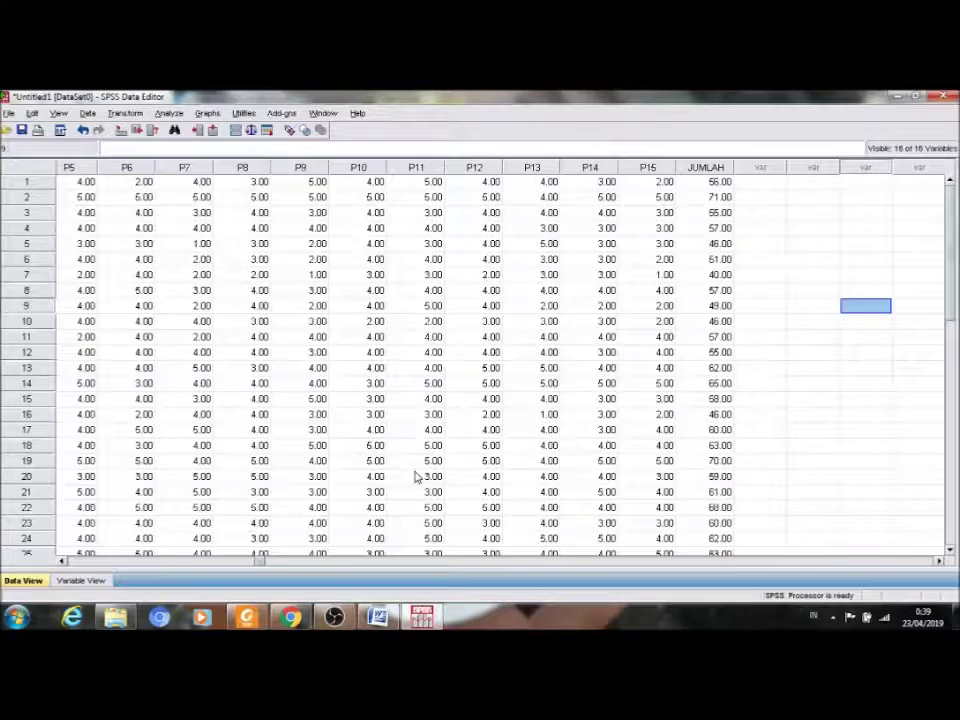
key("Home")
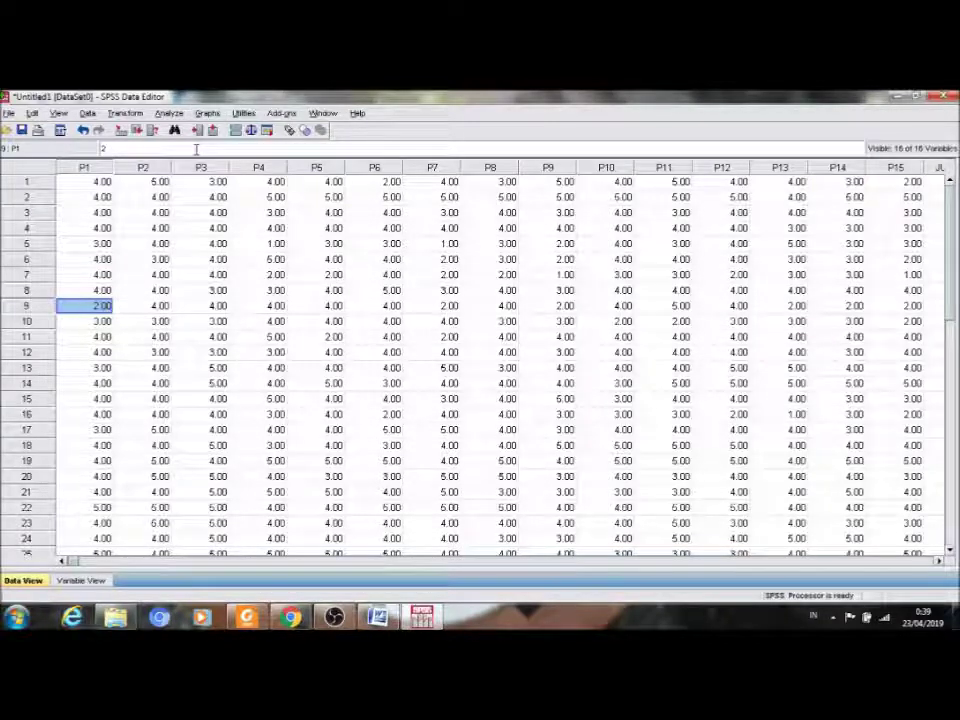
Step: Run a bivariate Pearson correlation, two-tailed with significant correlations flagged, on all variables P1 to P15 and JUMLAH
left_click(170, 113)
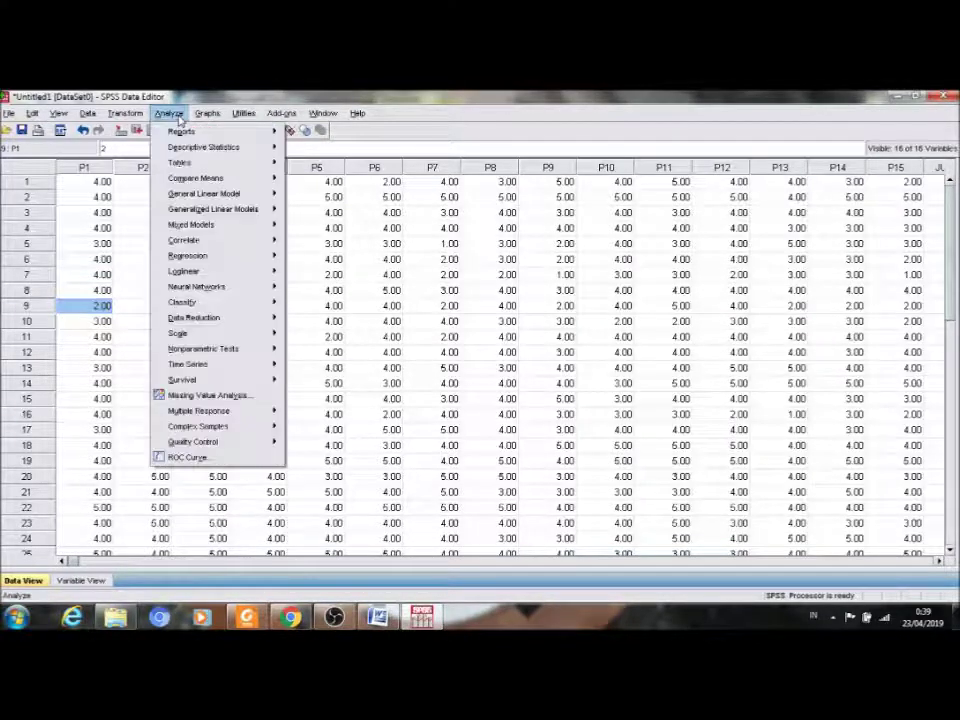
mouse_move(240, 243)
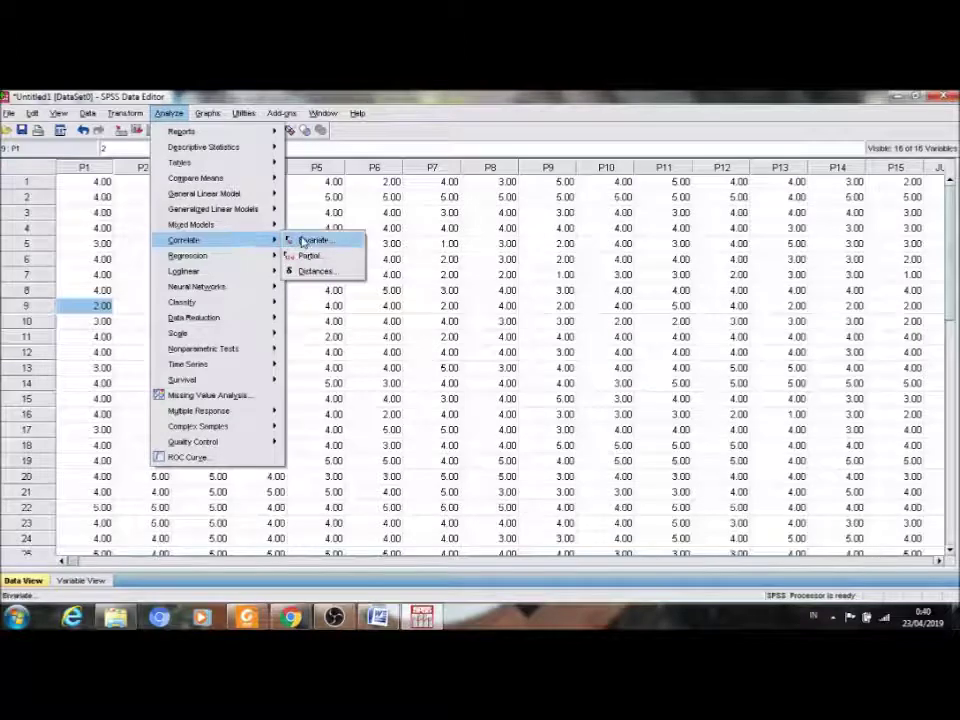
left_click(305, 240)
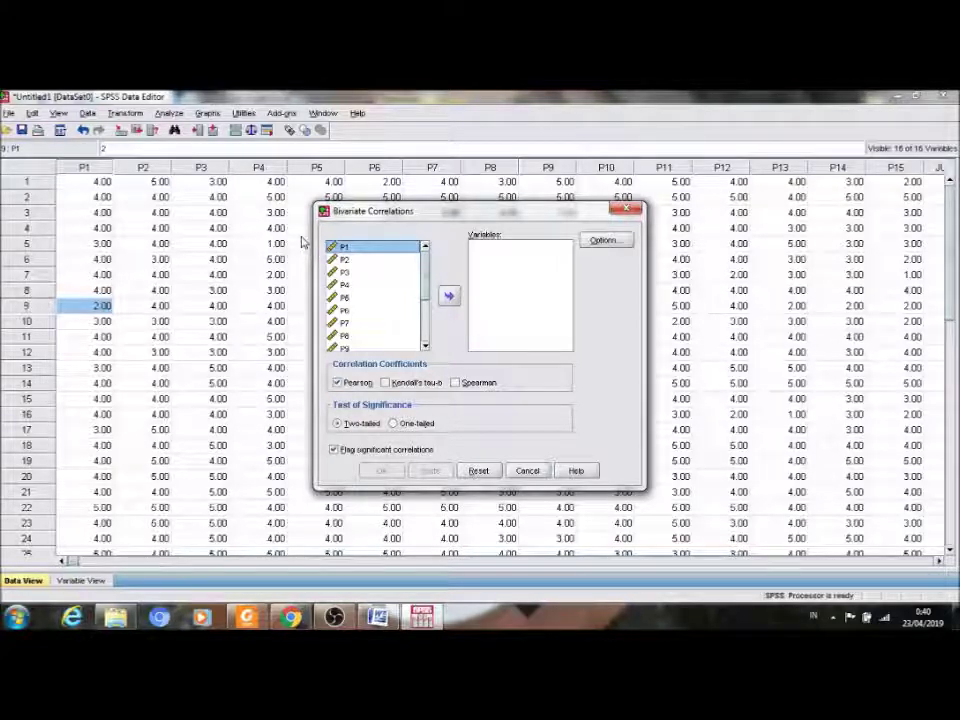
key("shift+Down")
key("shift+Down")
key("shift+Down")
key("shift+Down")
key("shift+Down")
key("shift+Down")
key("shift+Down")
key("shift+Down")
key("shift+Down")
key("shift+Down")
key("shift+Down")
key("shift+Down")
key("shift+Down")
key("shift+Down")
key("shift+Down")
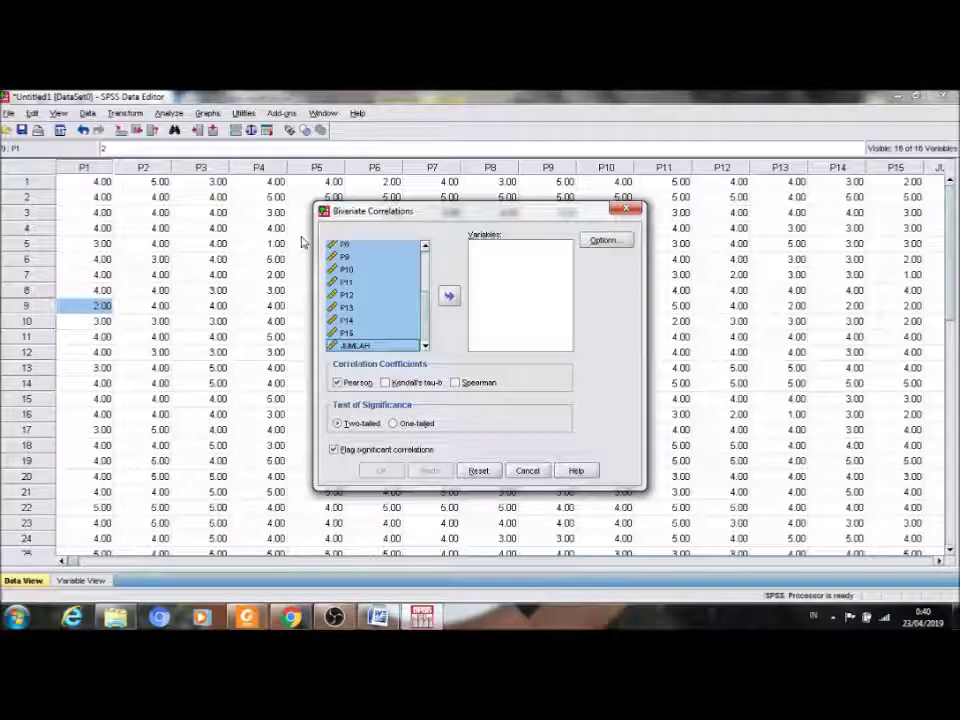
left_click(449, 296)
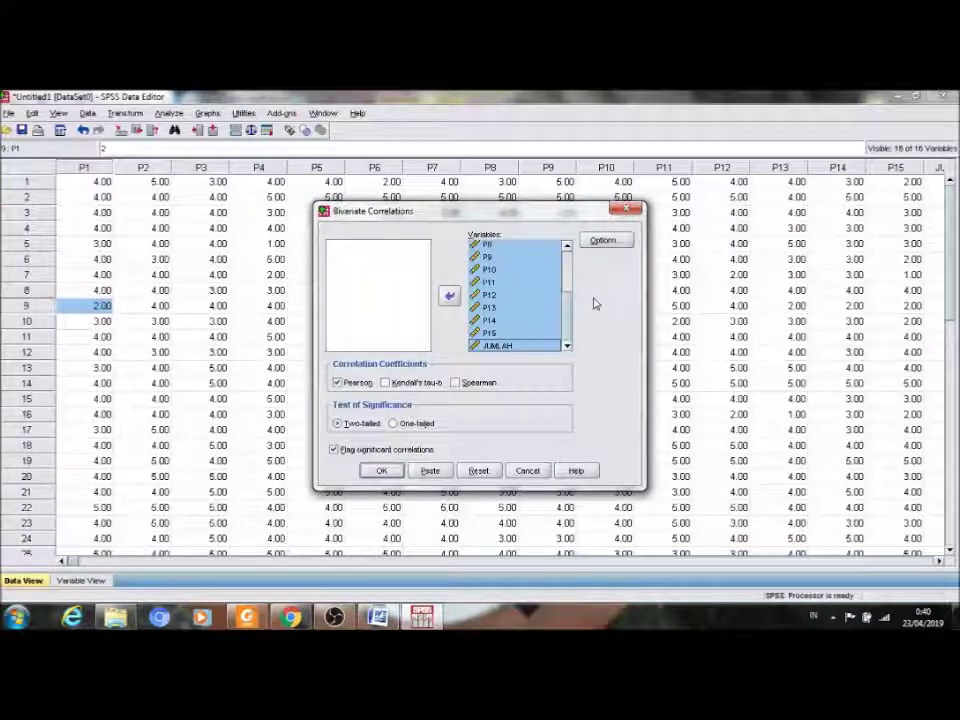
left_click(384, 470)
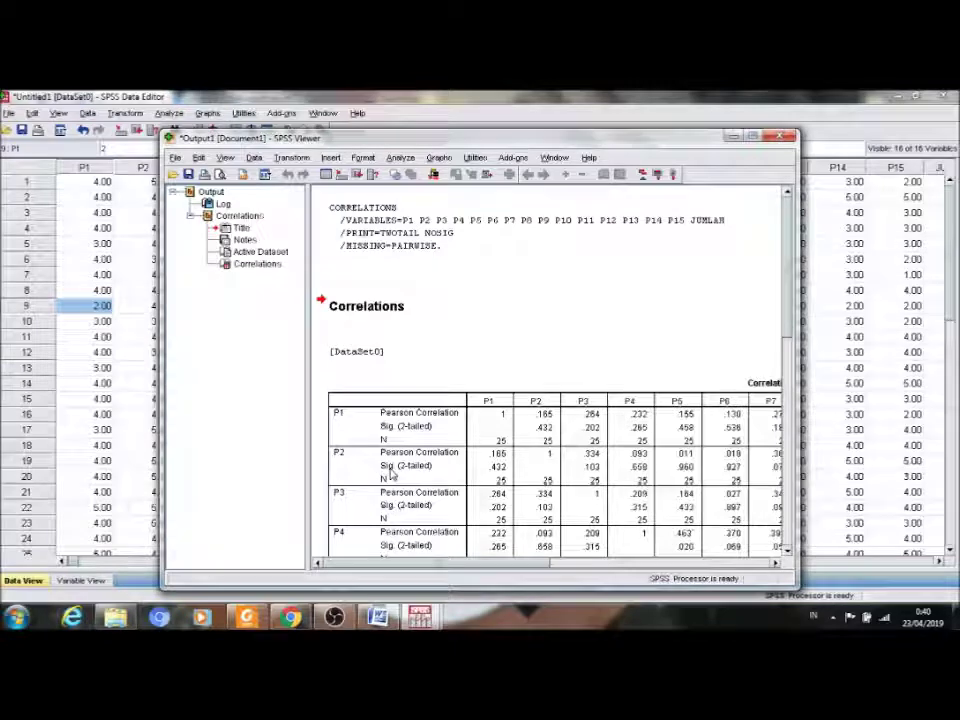
Step: Maximize the output viewer and bring the JUMLAH column of the Correlations table into view
left_click(753, 136)
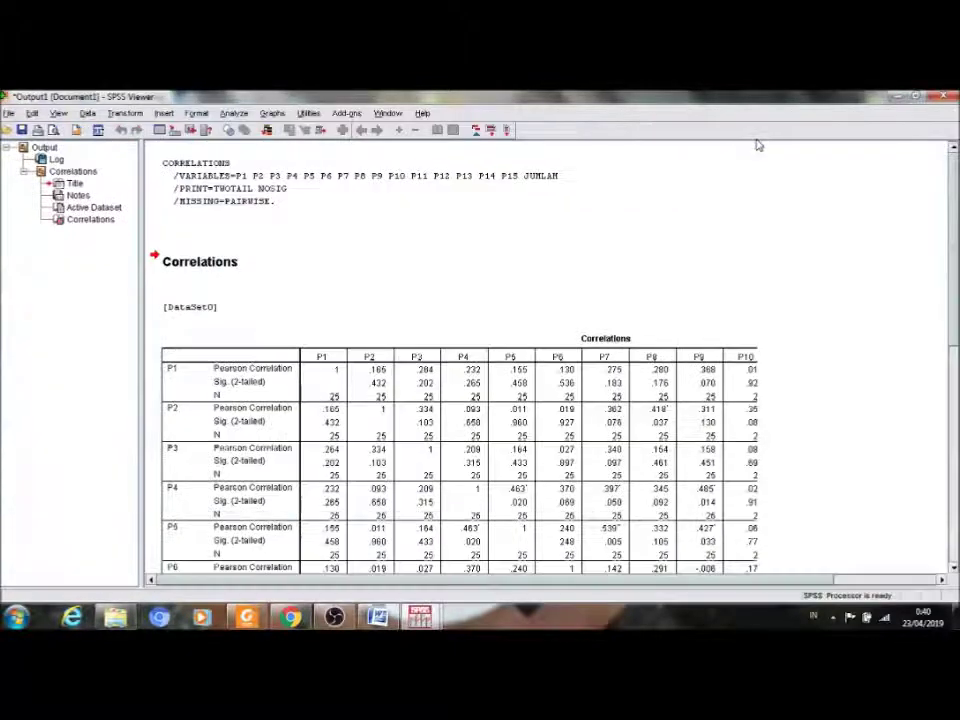
scroll(921, 251, "down", 3)
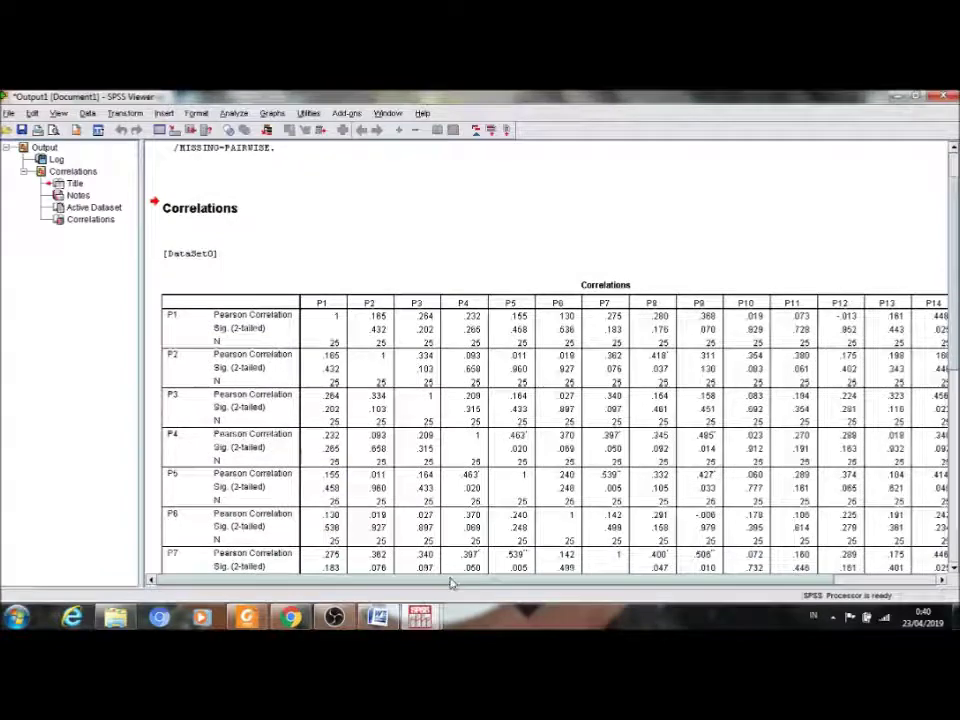
left_click_drag(450, 583, 647, 589)
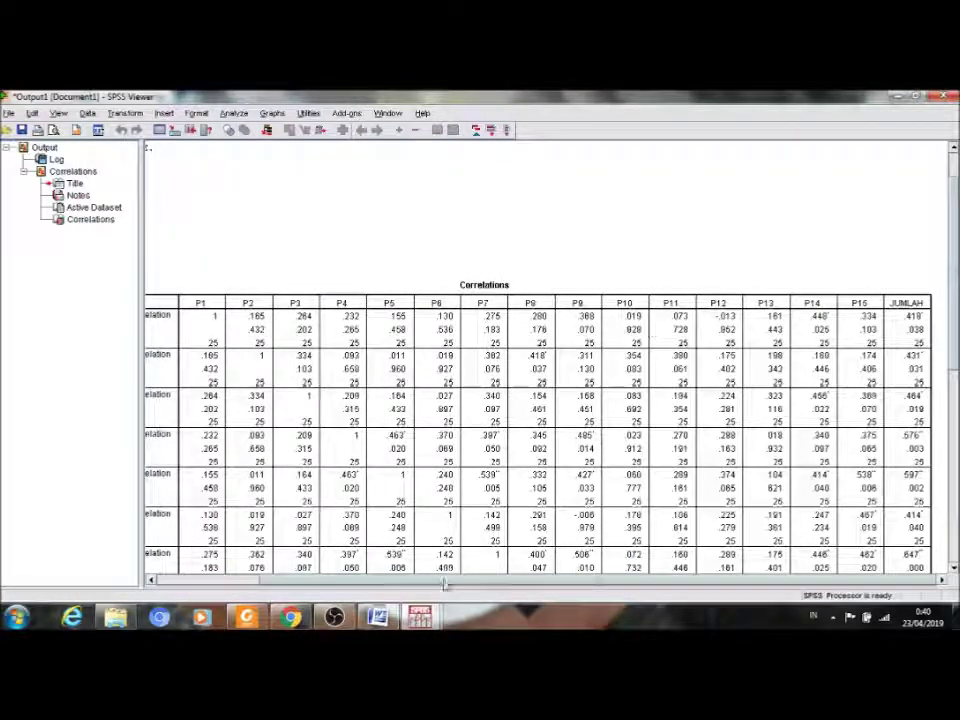
Step: Switch to the Word document's validity table with the r hitung SPSS column and show its window beside the SPSS output
left_click(378, 616)
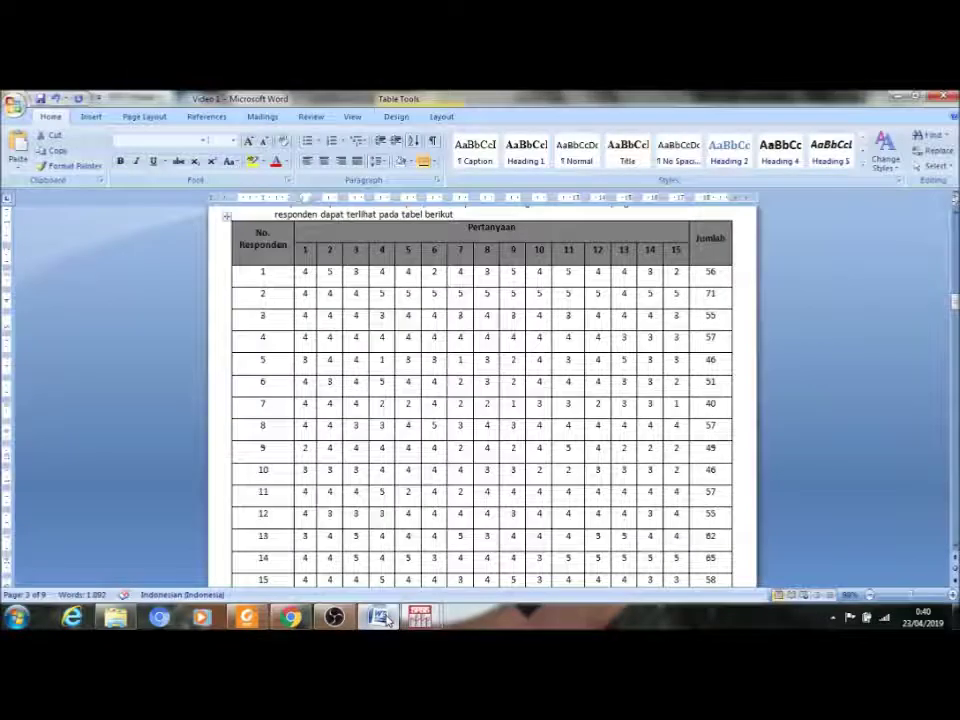
left_click_drag(951, 300, 955, 339)
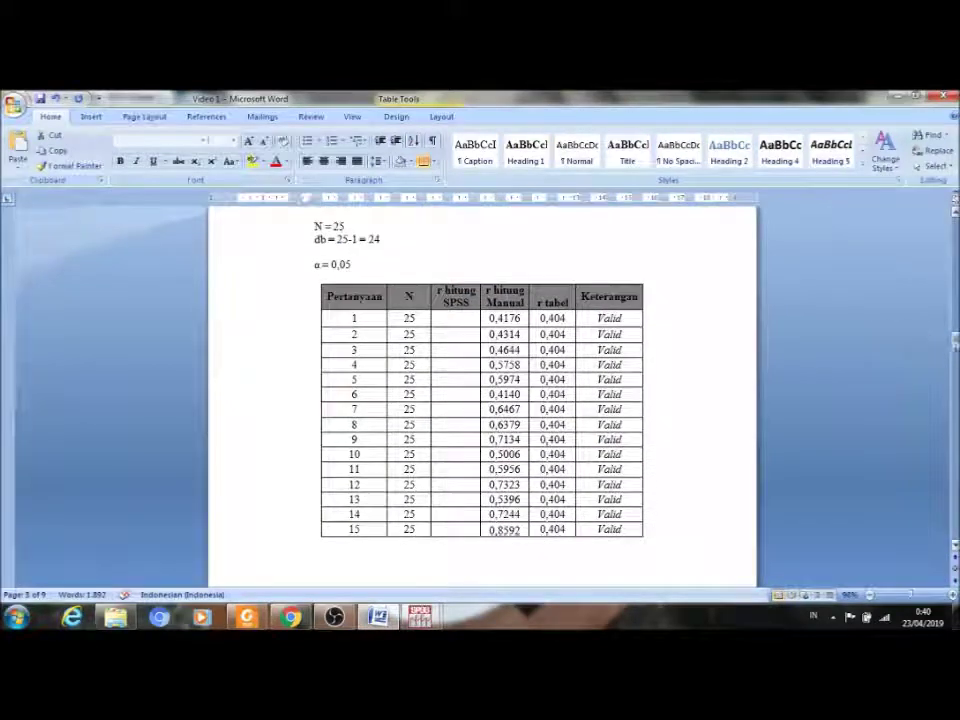
left_click(916, 97)
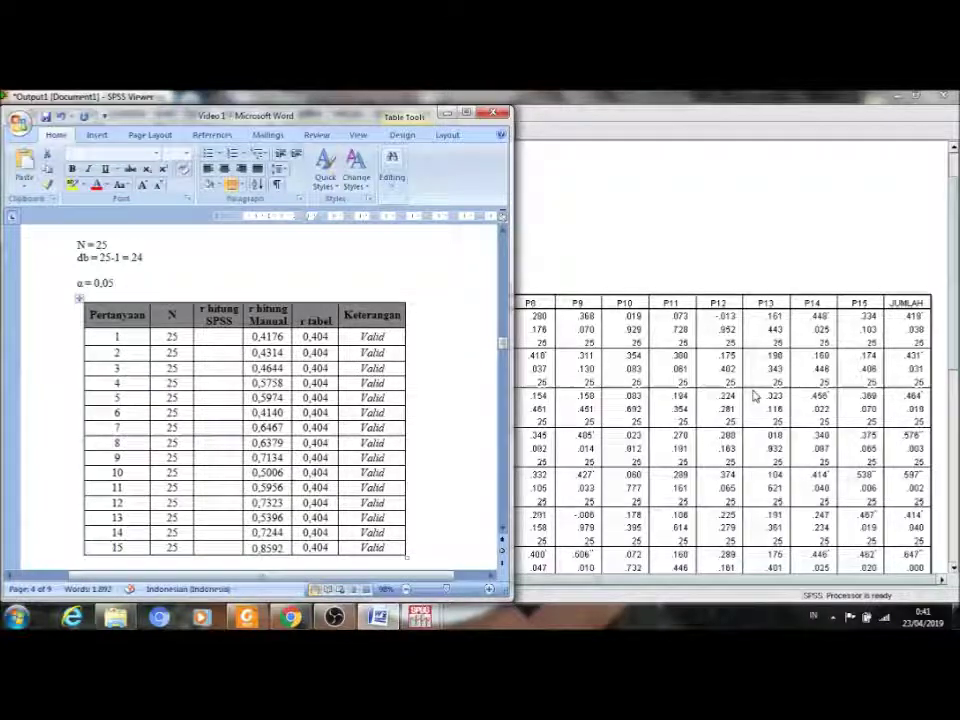
Step: Enter the JUMLAH correlations 0,418 and 0,431 in the r hitung SPSS column for questions 1 and 2
left_click(222, 337)
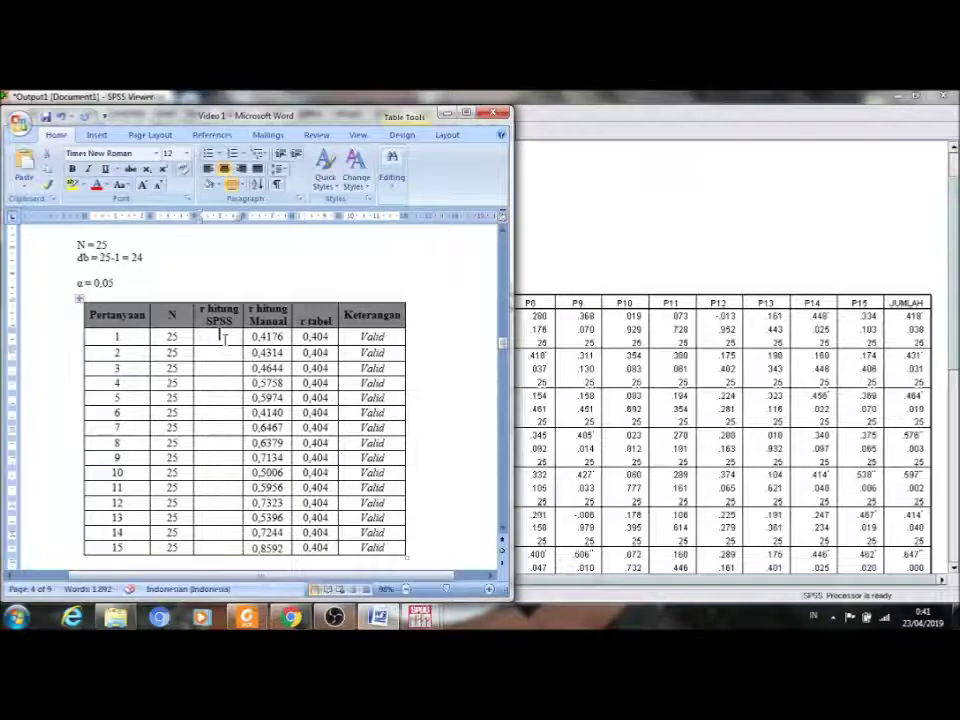
type("0,")
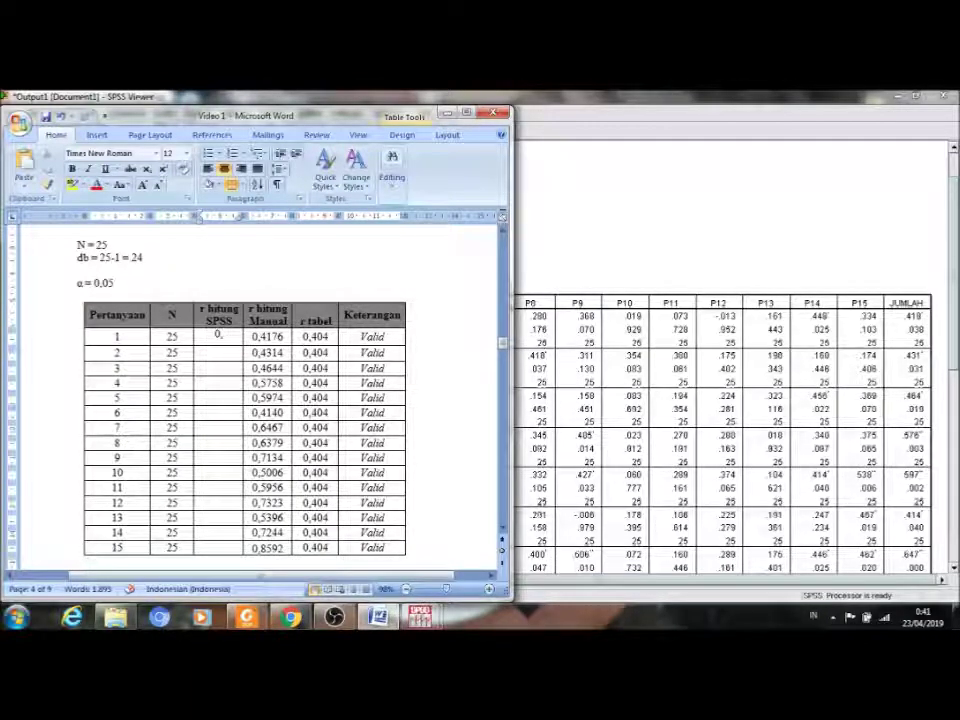
type("41")
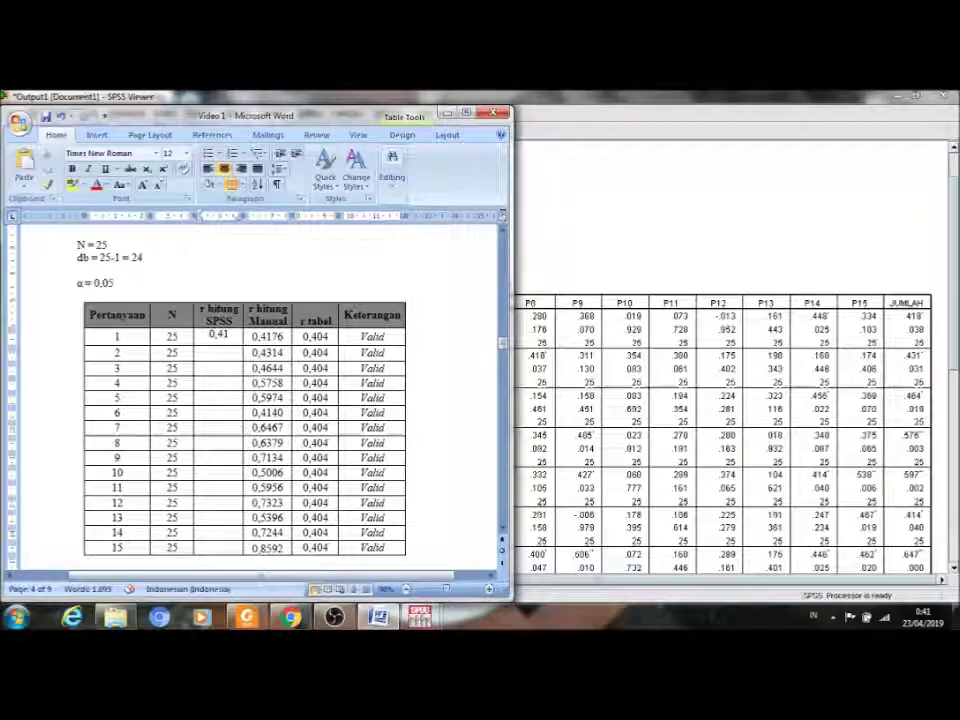
type("8")
left_click(218, 350)
type("0,3")
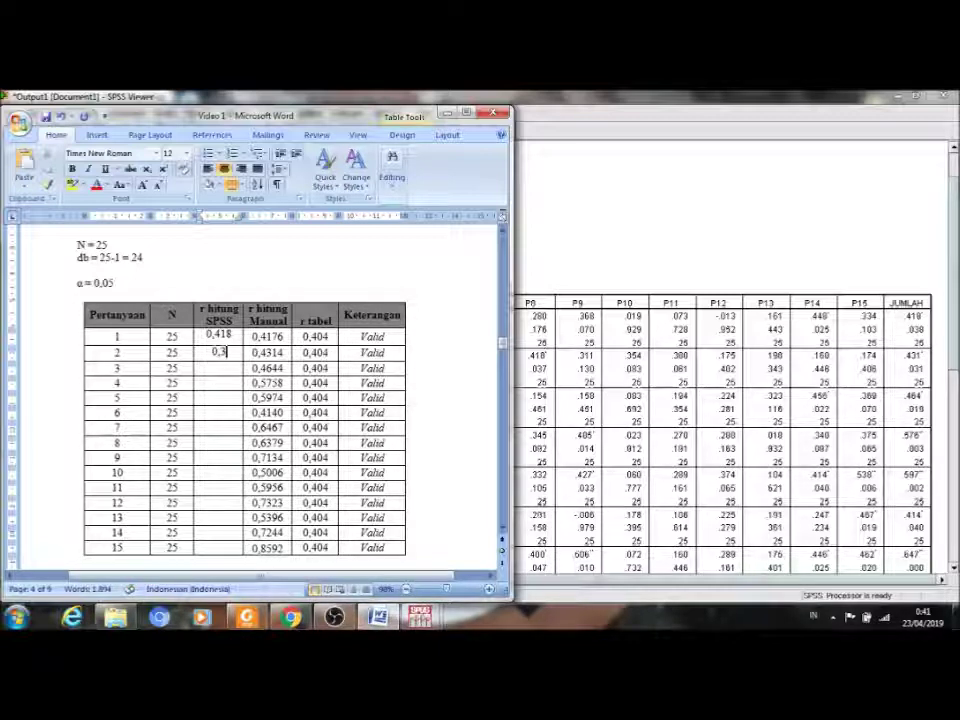
type("31")
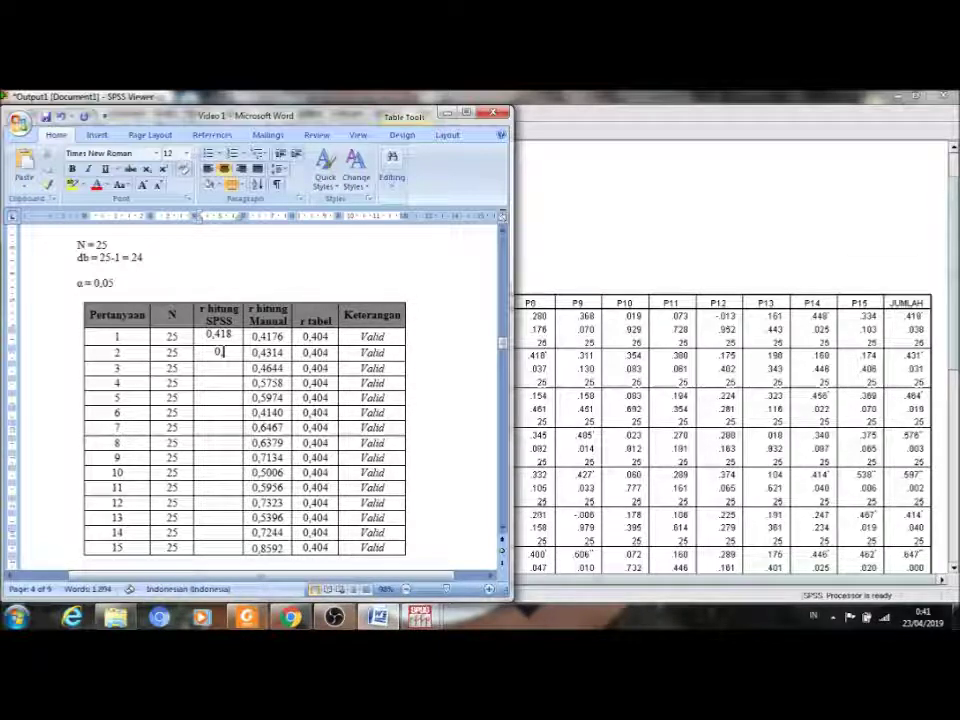
Step: Fill the r hitung SPSS cells of questions 3, 4 and 5 with 0,464, 0,576 and 0,597
left_click(219, 368)
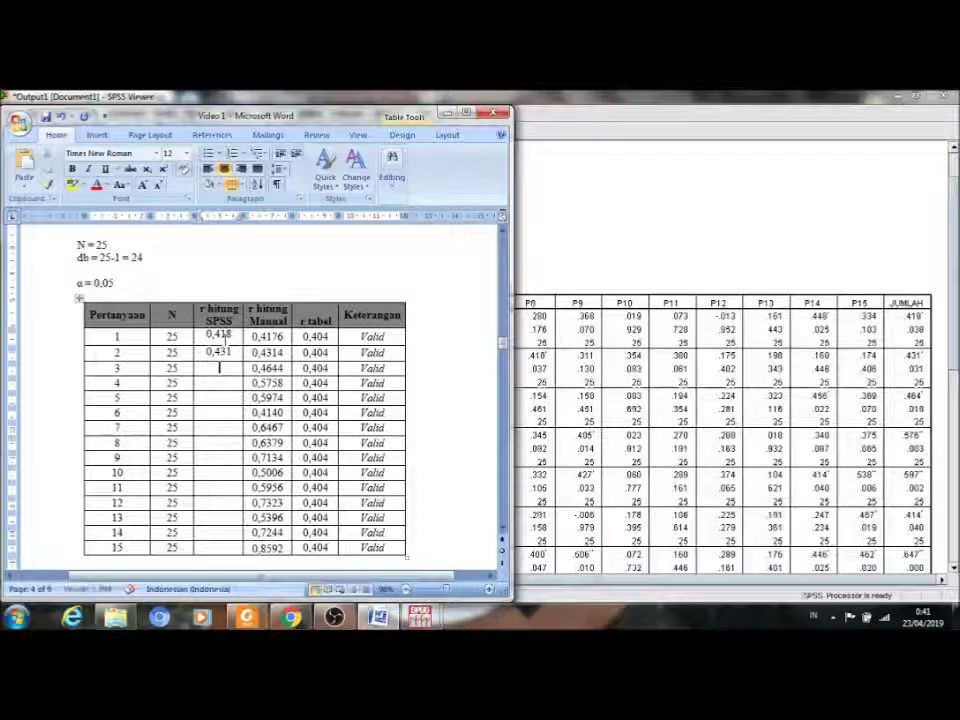
type("0,364")
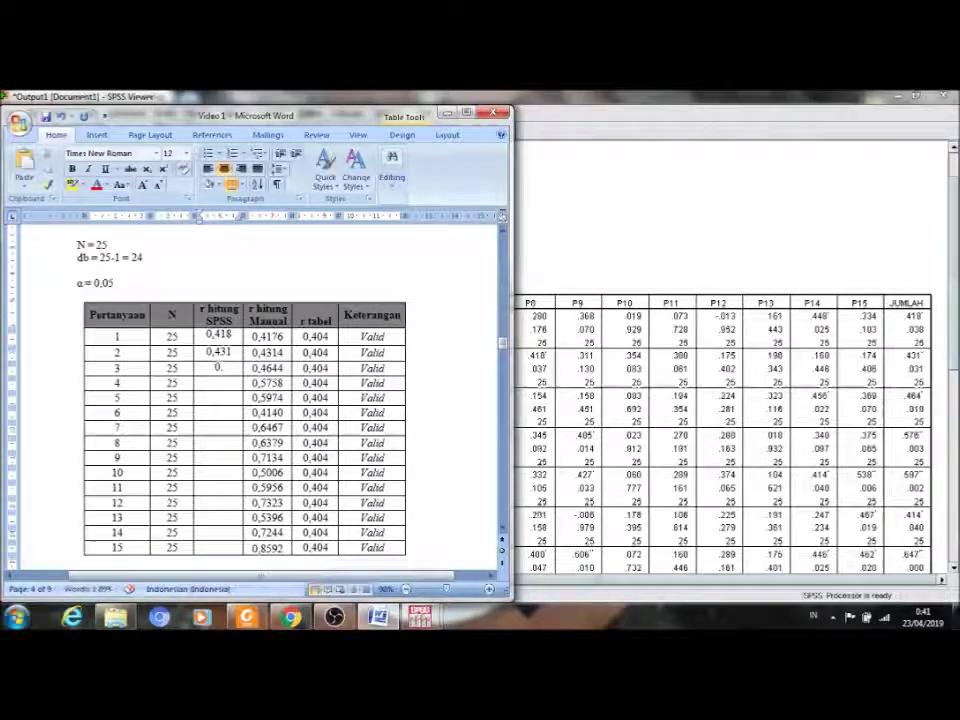
left_click(218, 383)
type("0,")
type("5")
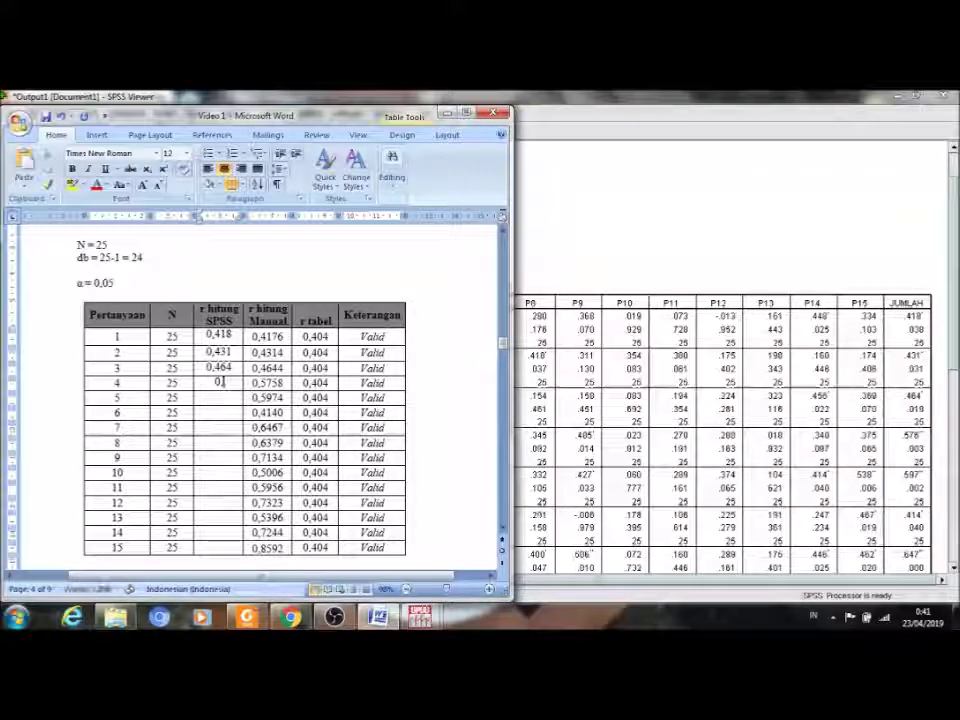
type("5")
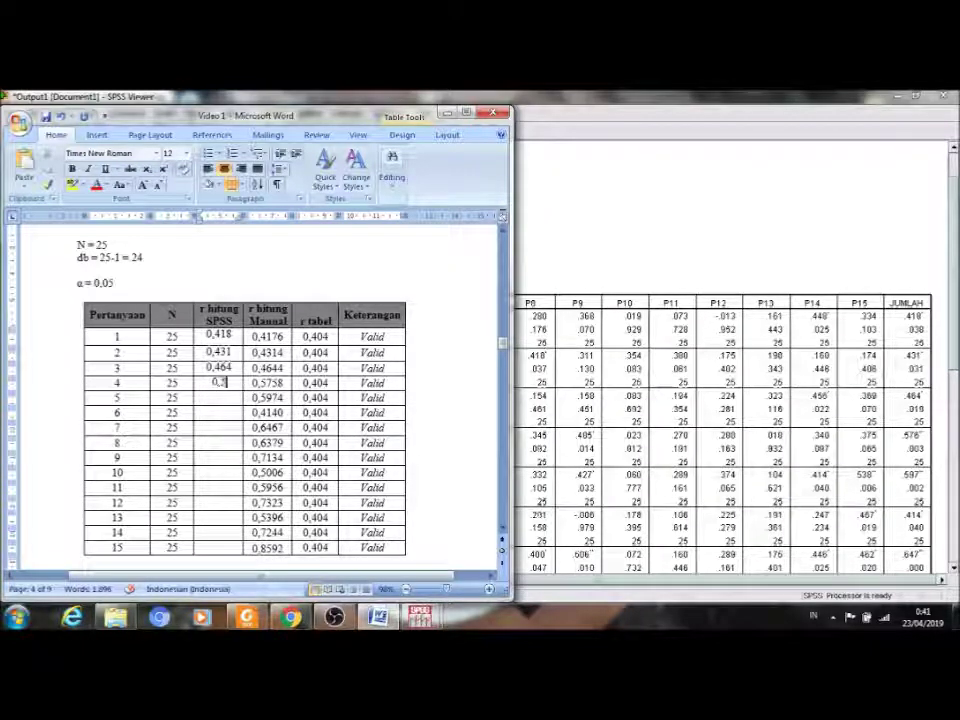
type("76")
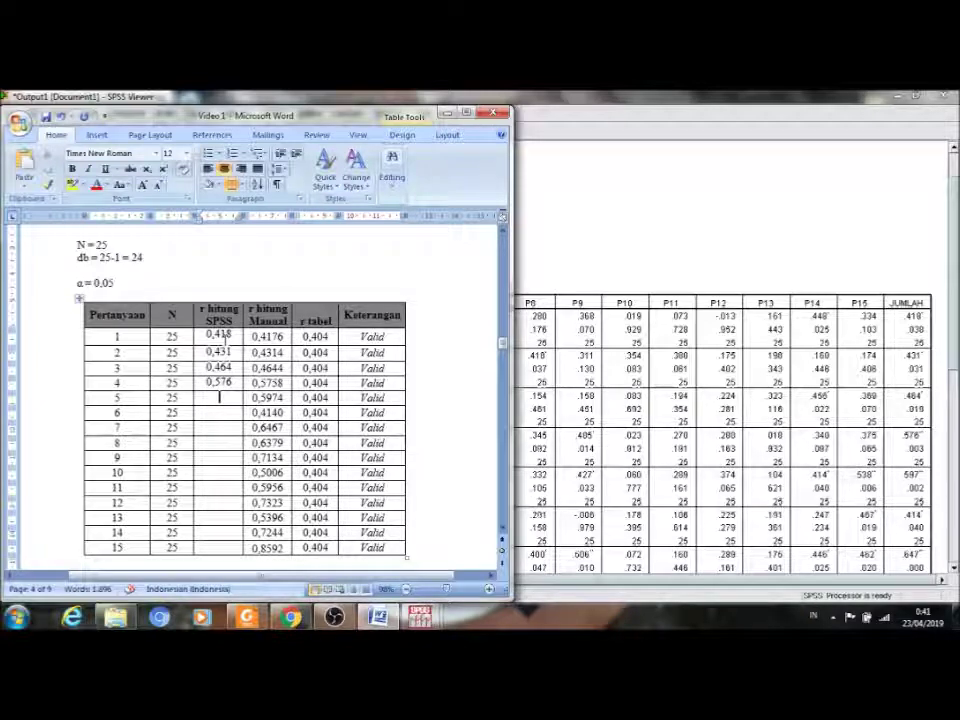
type("0,")
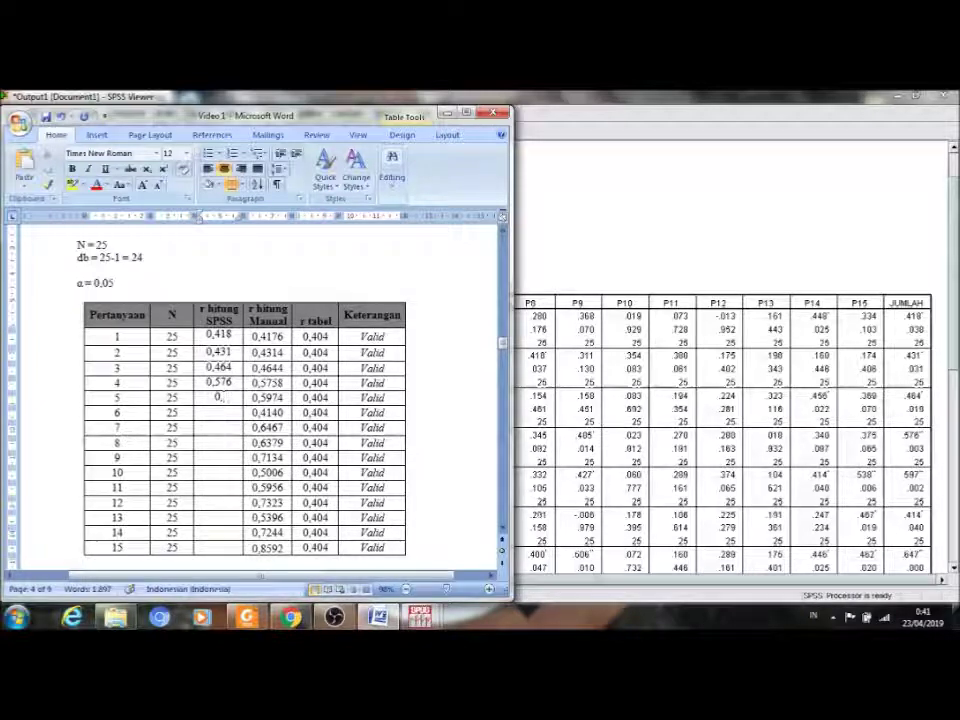
type("597")
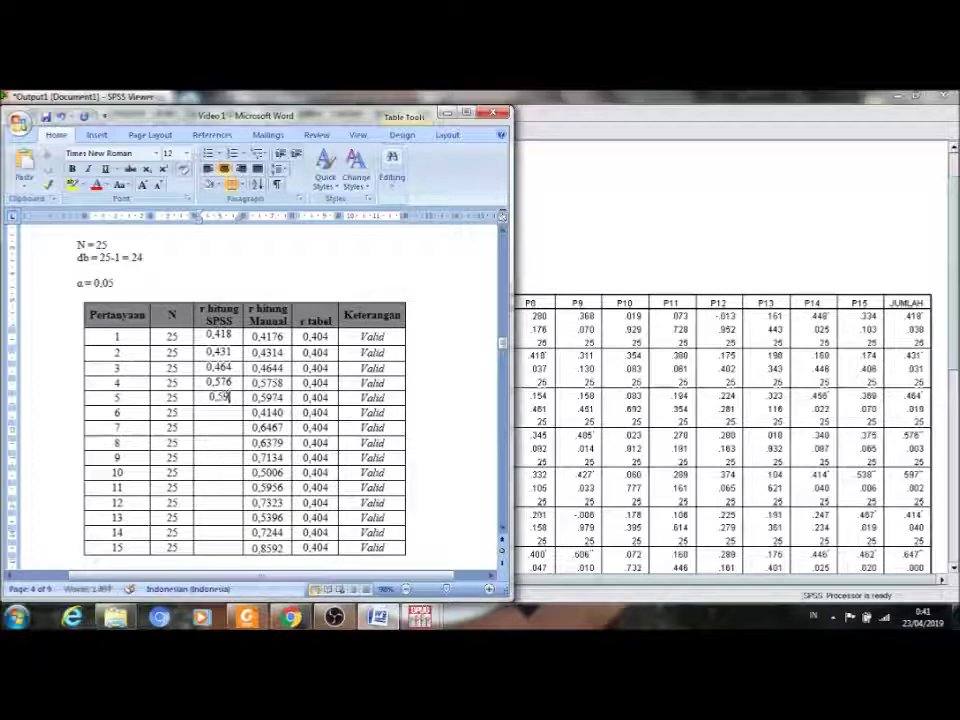